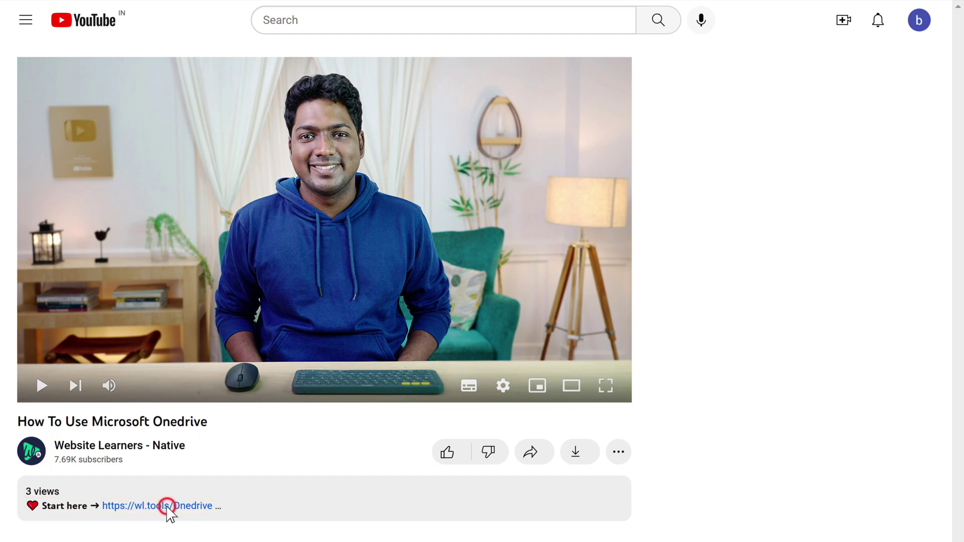
- Download OneDriveSetup.exe from the OneDrive download page and run the installer
left_click(167, 507)
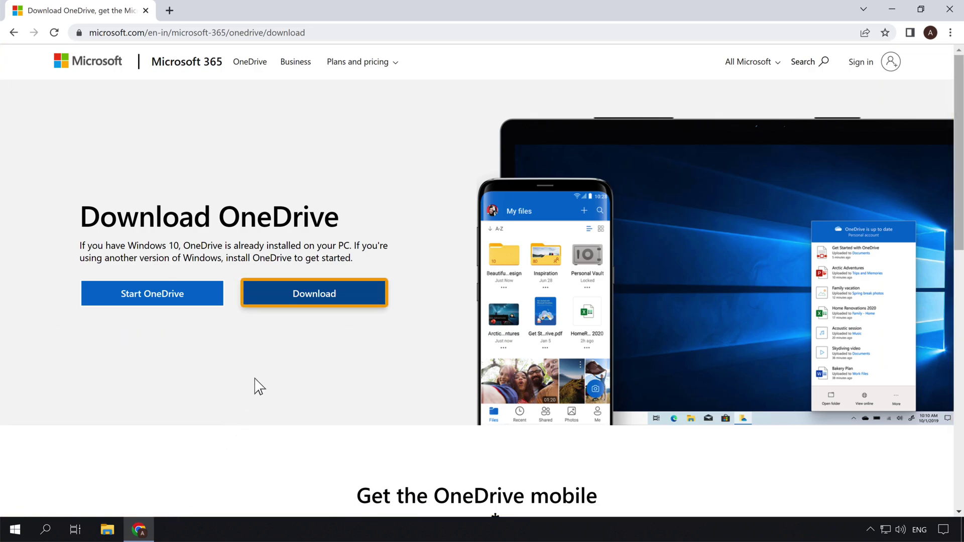
left_click(307, 306)
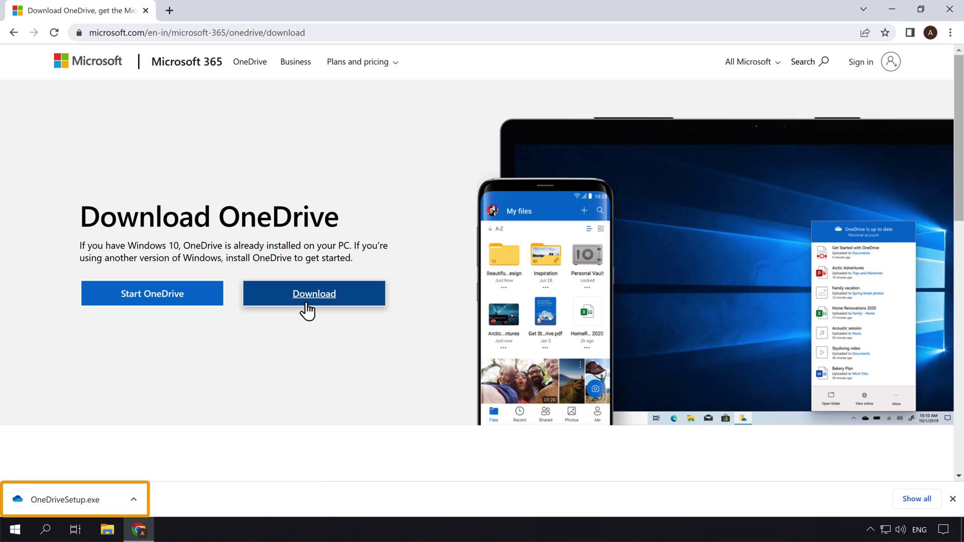
left_click(108, 500)
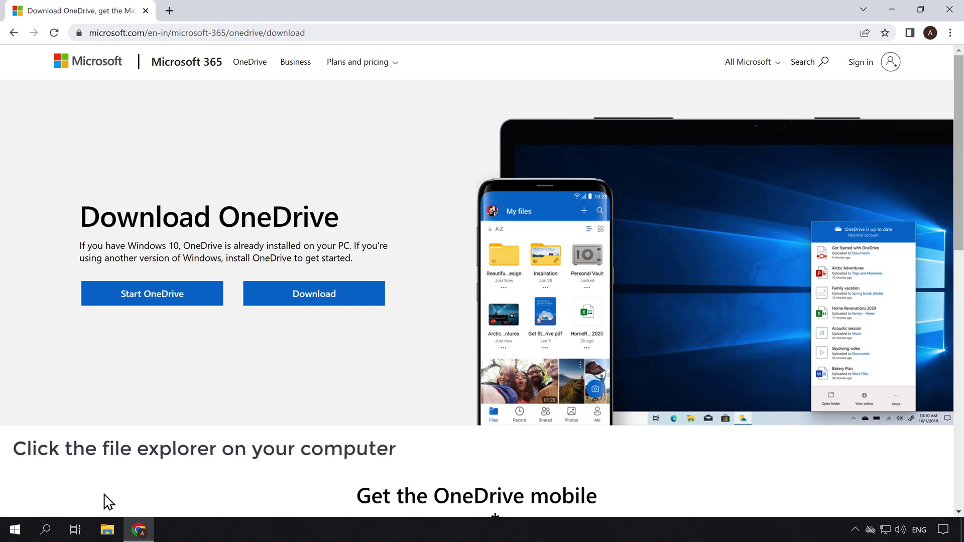
- Launch Set up OneDrive by selecting OneDrive in File Explorer's navigation pane
left_click(107, 530)
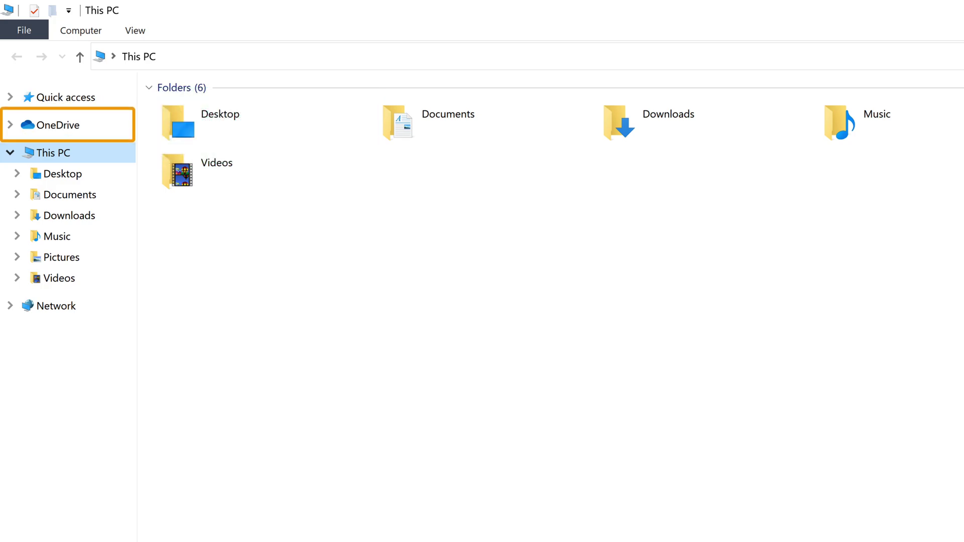
left_click(54, 126)
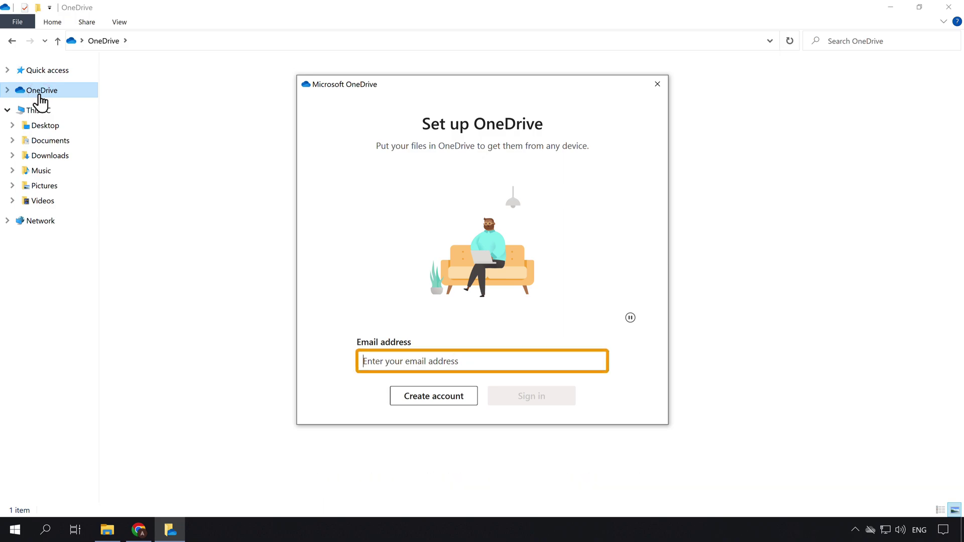
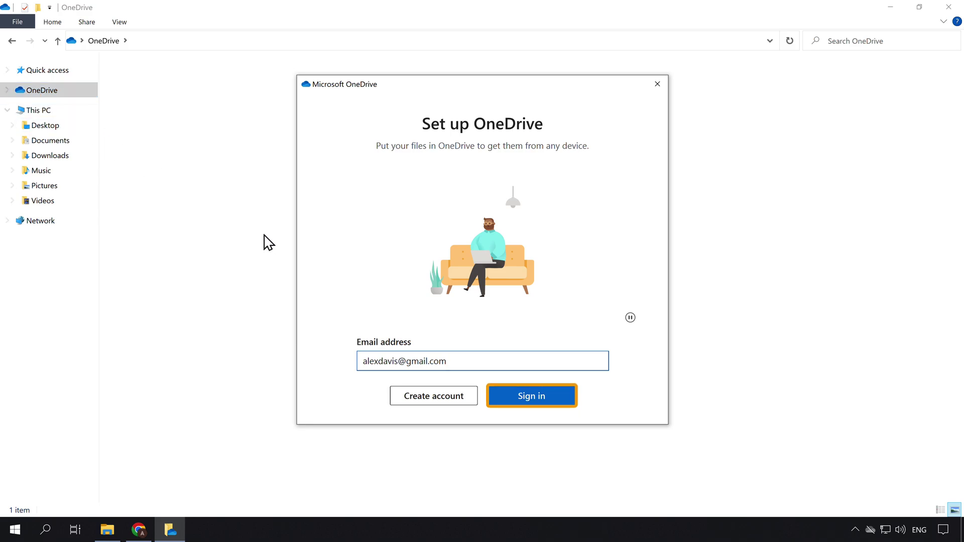
- Sign in to OneDrive setup with the account e-mail and password
left_click(531, 401)
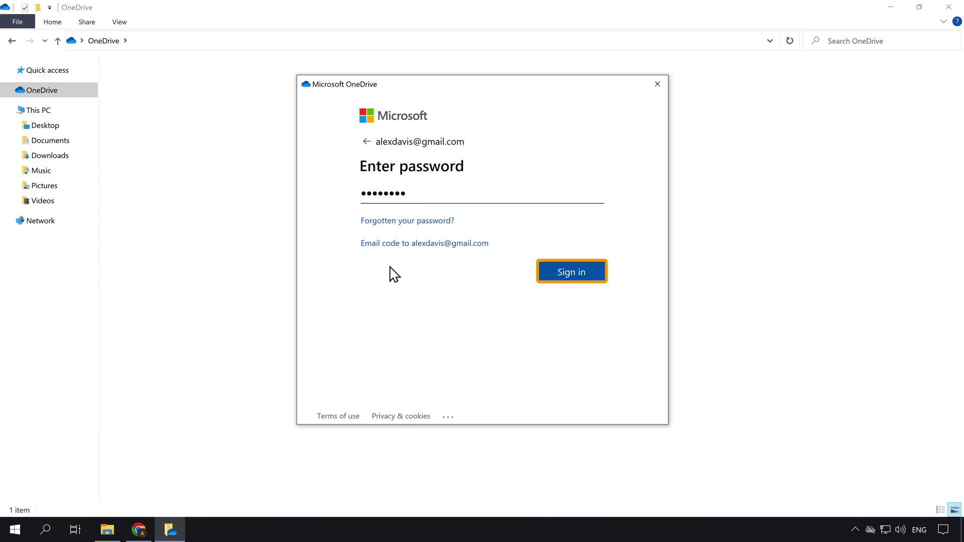
left_click(570, 276)
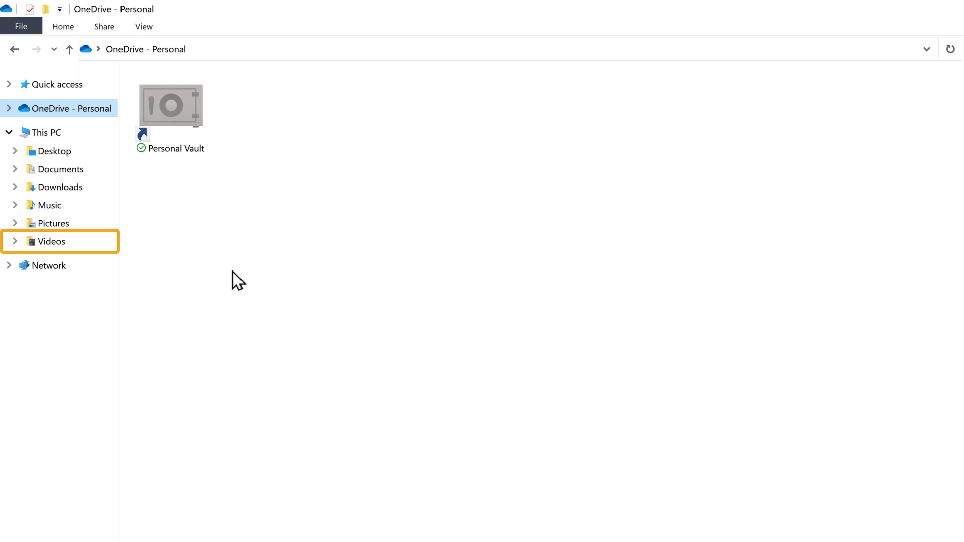
- Move Clip 1.mp4 and Clip 2.mp4 from This PC > Videos to OneDrive - Personal
left_click(52, 244)
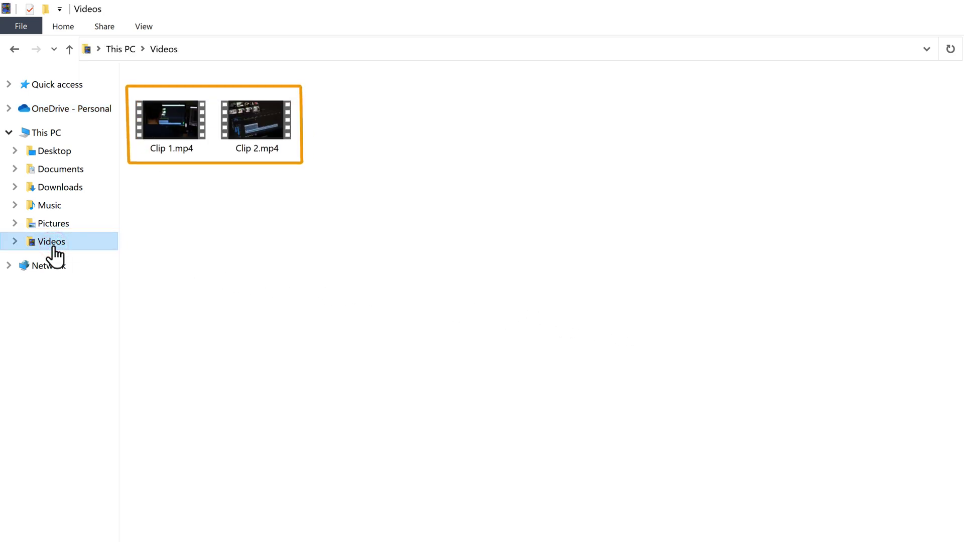
left_click_drag(165, 178, 254, 118)
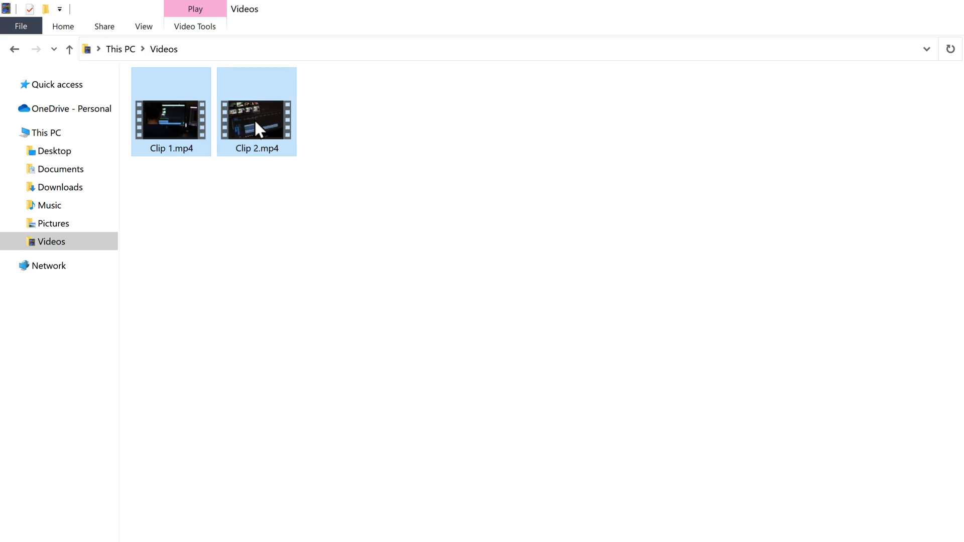
right_click(254, 119)
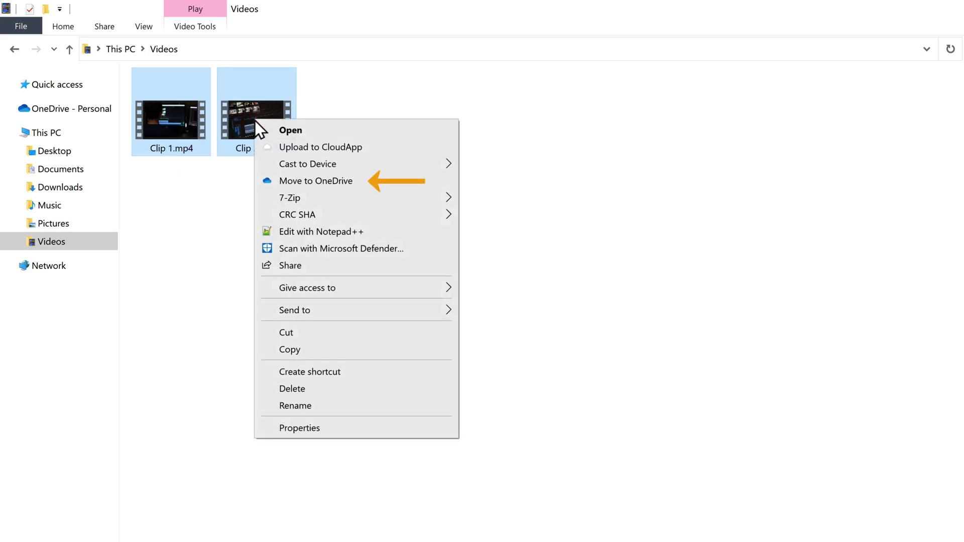
left_click(317, 185)
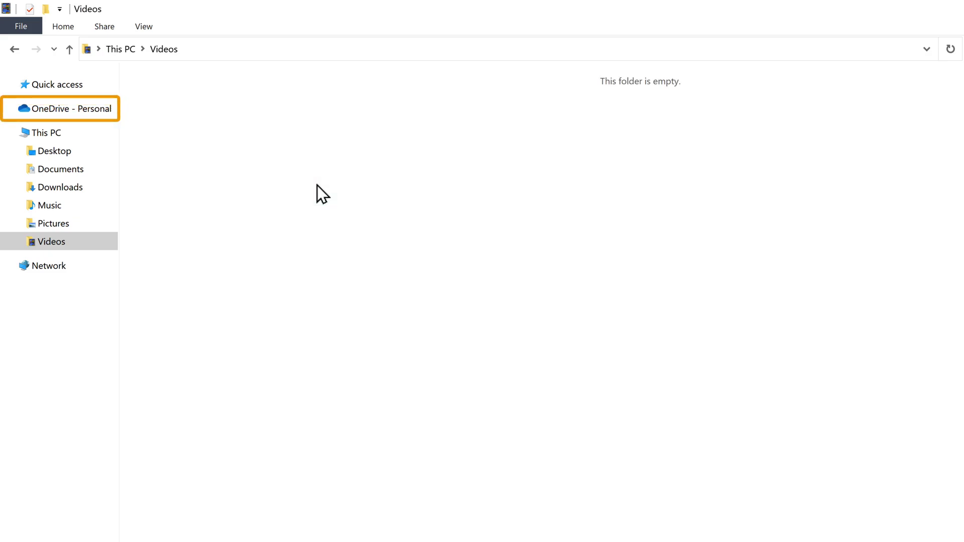
left_click(67, 111)
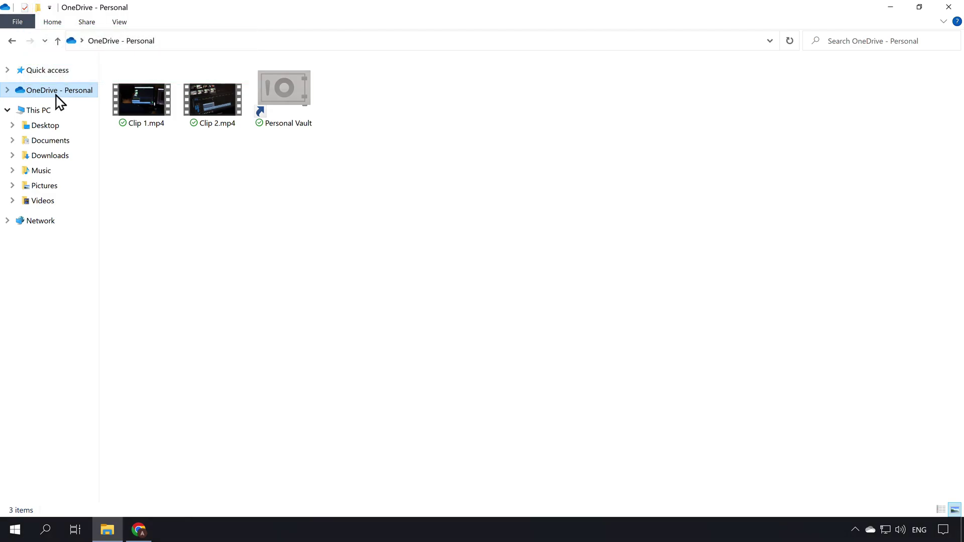
- Create a new folder named 'Videos' in OneDrive - Personal
left_click(39, 9)
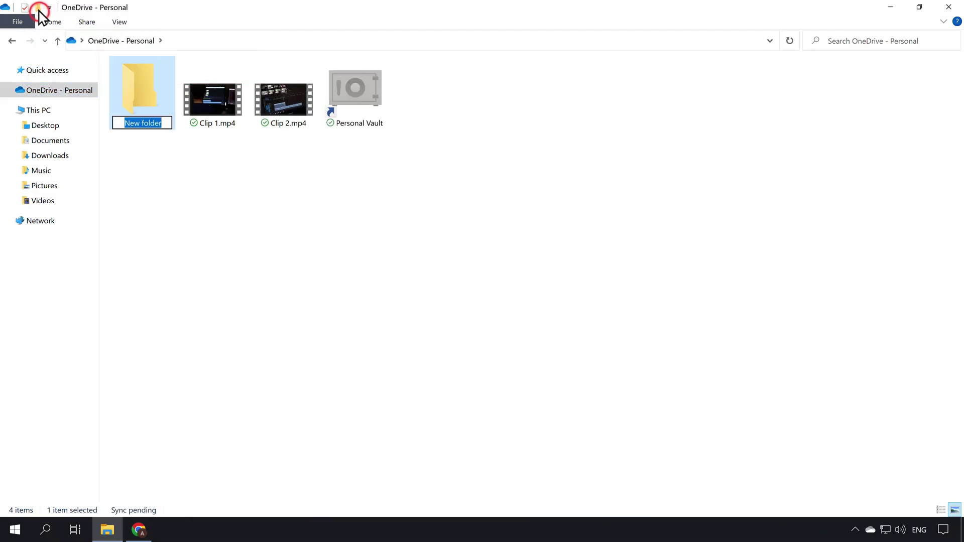
type("Videos")
key("Return")
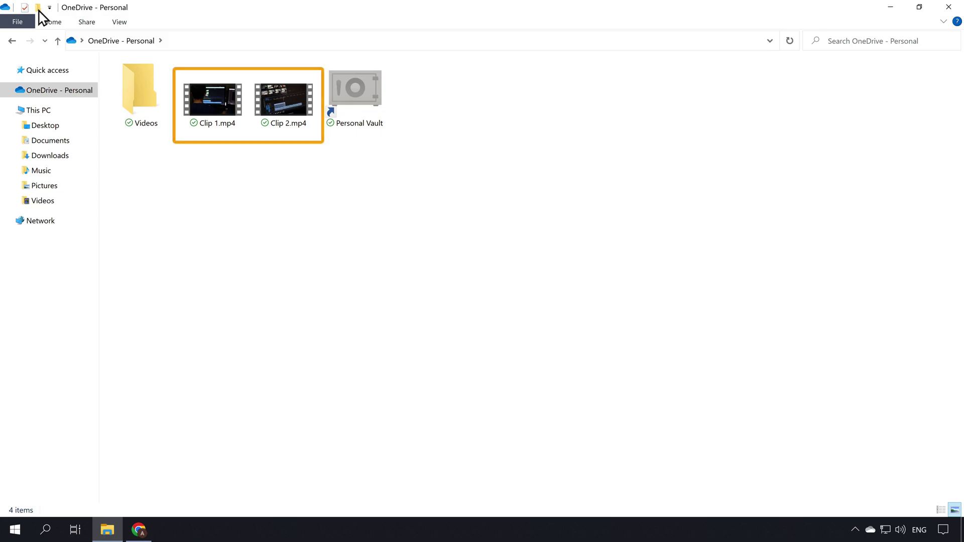
- Drag Clip 1.mp4 and Clip 2.mp4 into the Videos folder and open it
left_click_drag(216, 143, 143, 106)
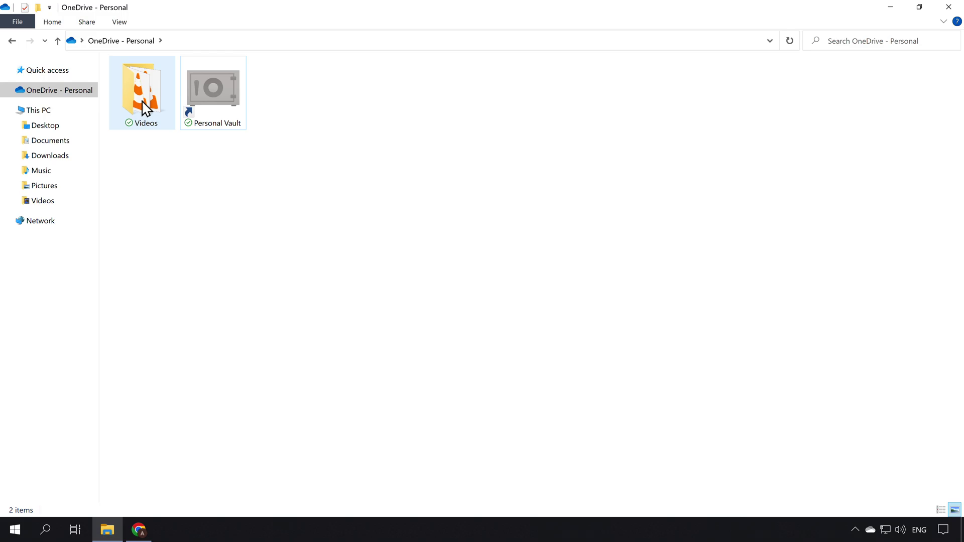
left_click(145, 108)
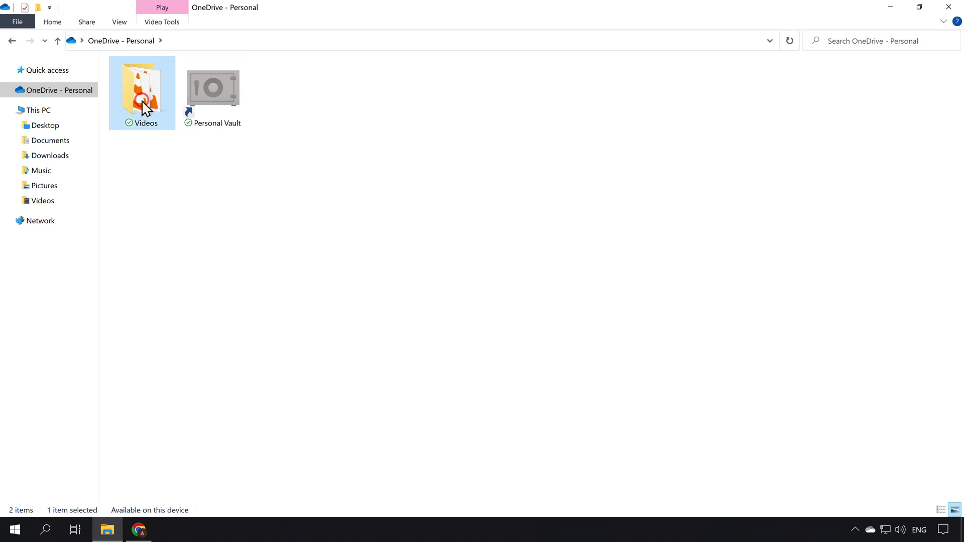
double_click(145, 107)
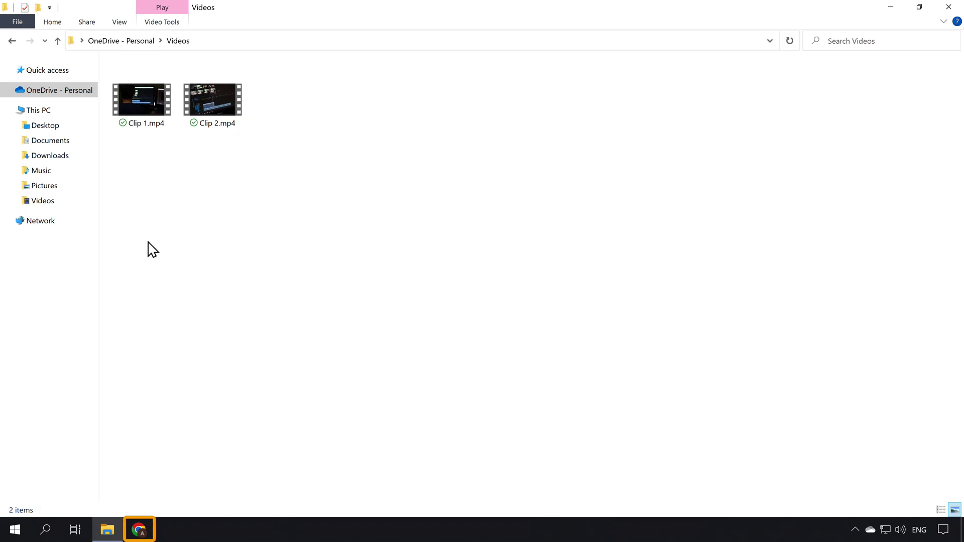
- Go to onedrive.com in a new Chrome tab
left_click(139, 529)
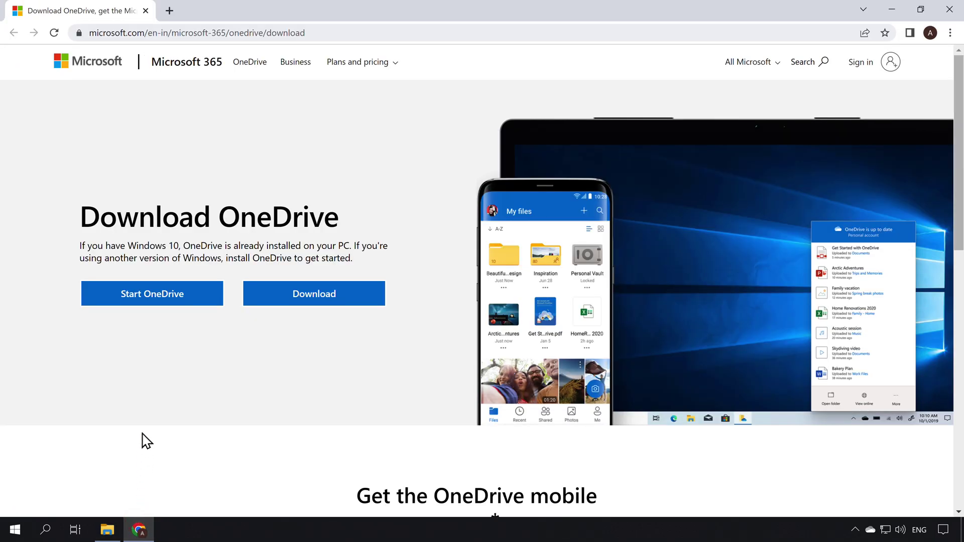
left_click(169, 10)
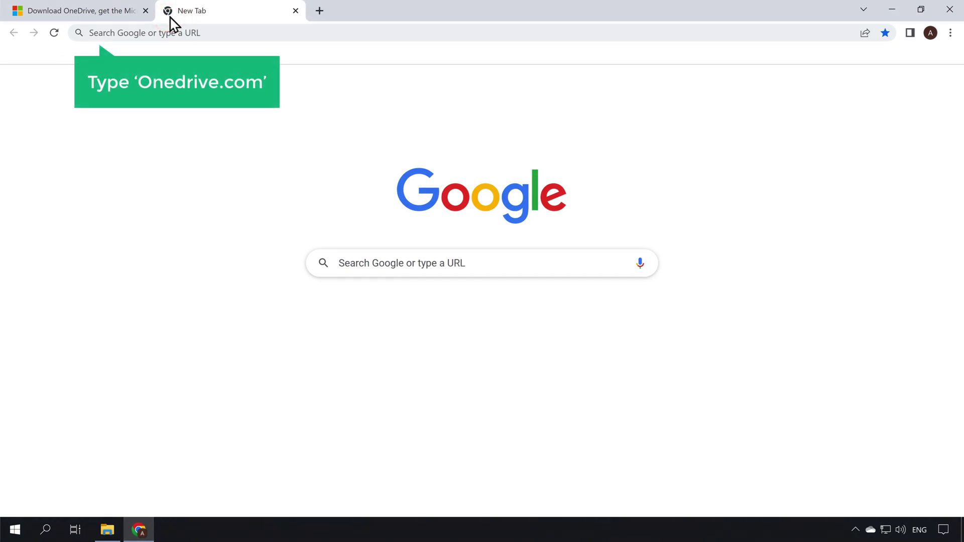
left_click(205, 33)
type("onedrive.com")
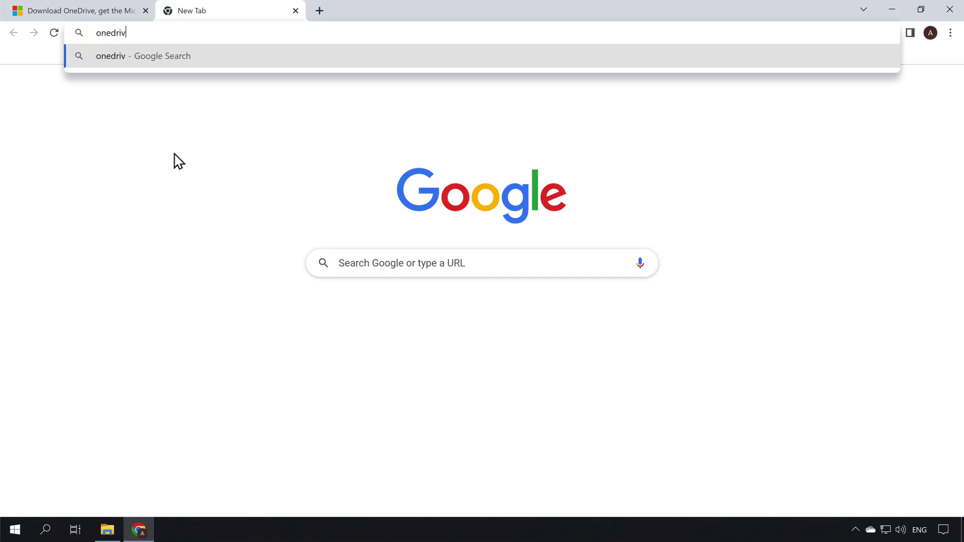
key("Return")
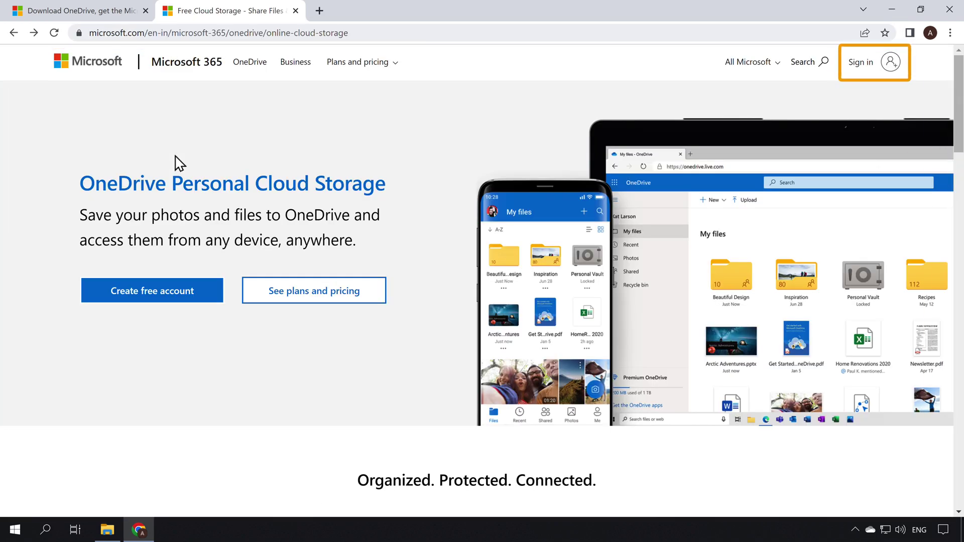
- Sign in to the Microsoft account with its e-mail and password
left_click(861, 75)
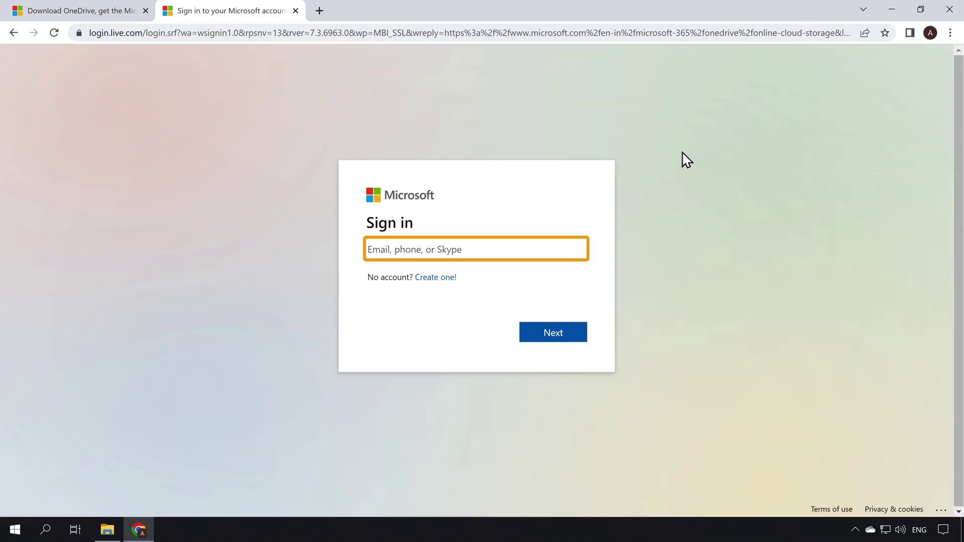
left_click(465, 249)
key("Return")
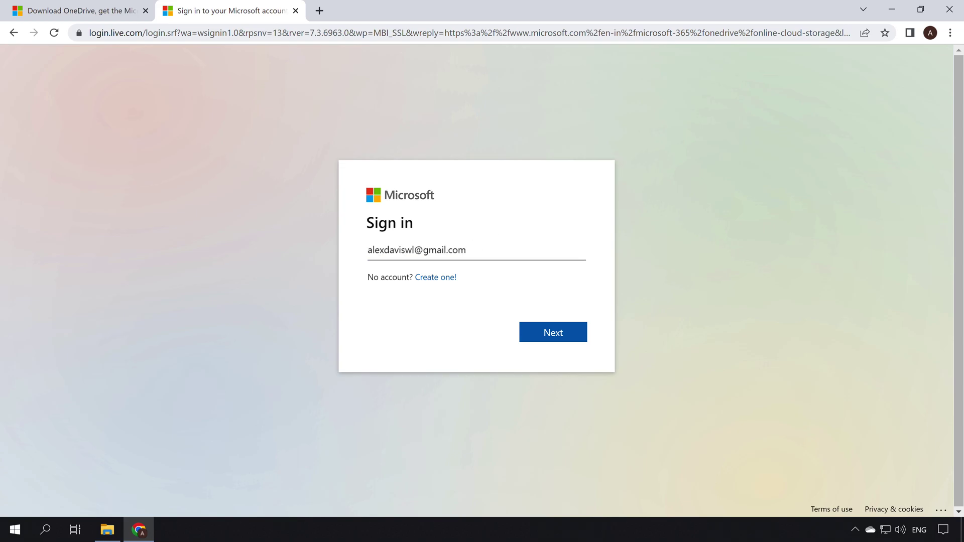
left_click(549, 343)
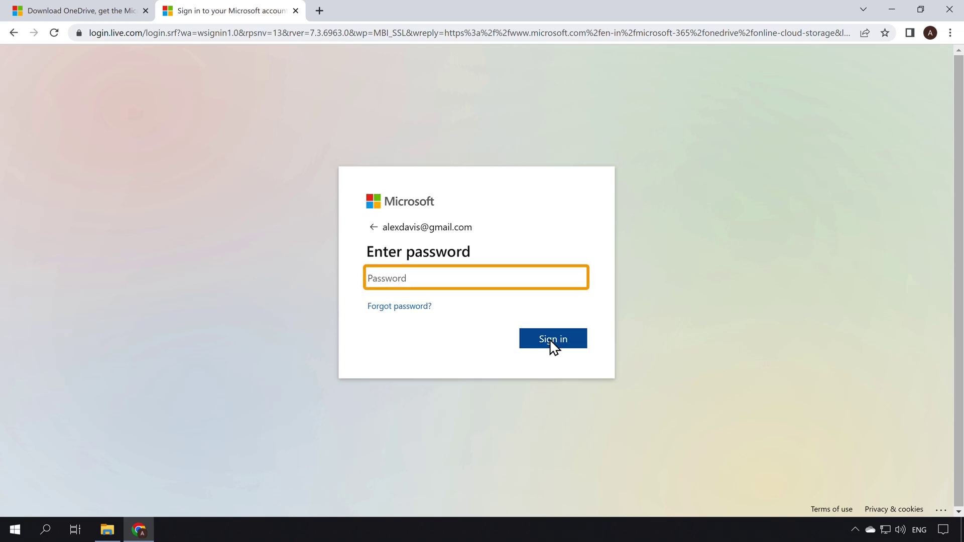
type("********")
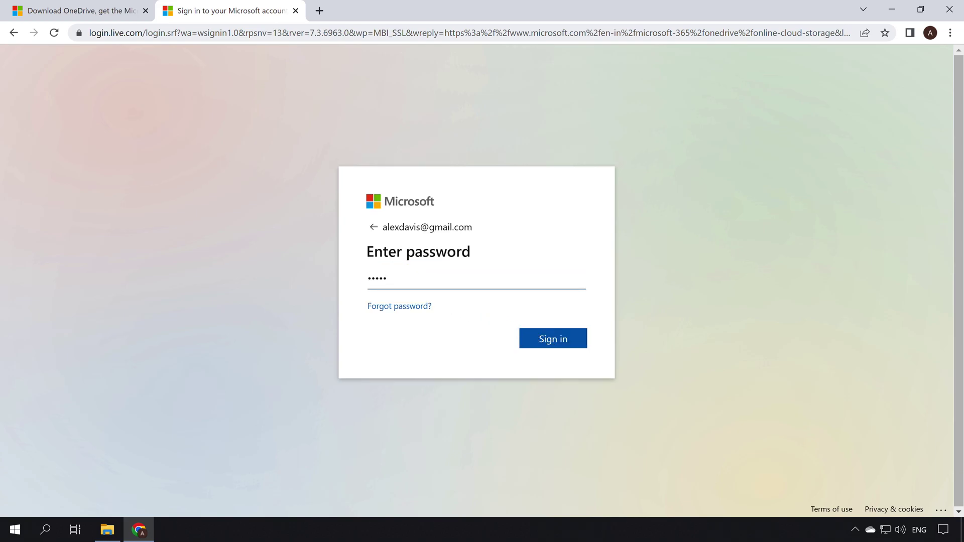
key("Tab")
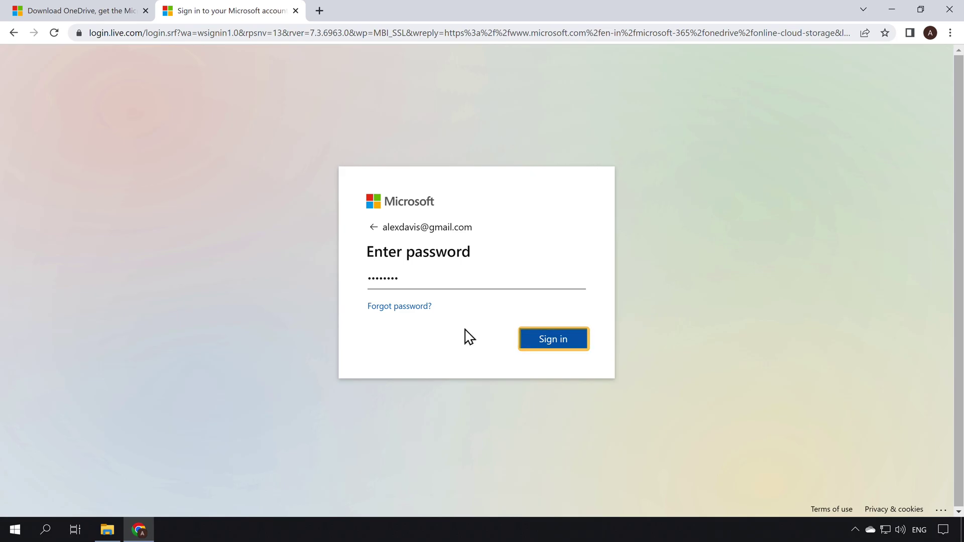
left_click(553, 346)
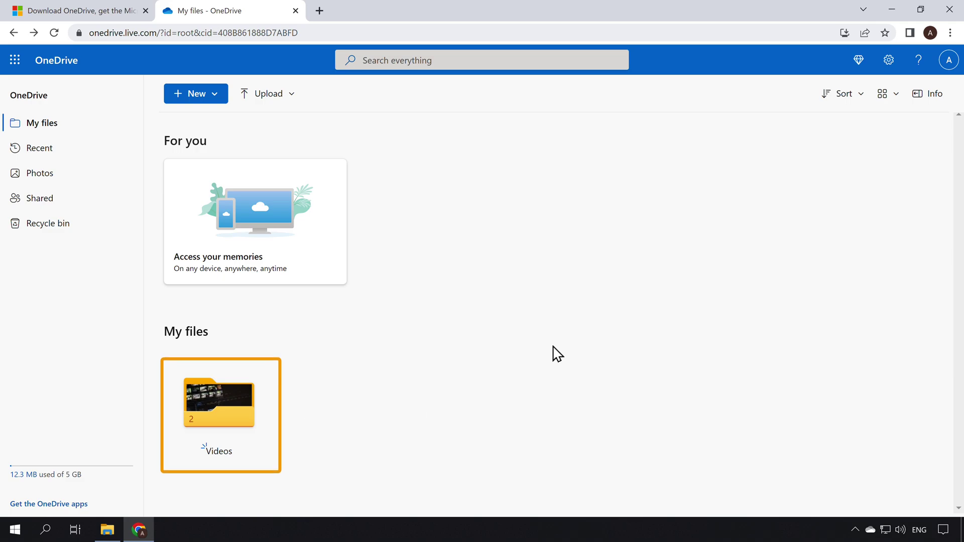
- Download Clip 1.mp4 from the web Videos folder and open the downloaded file
left_click(216, 429)
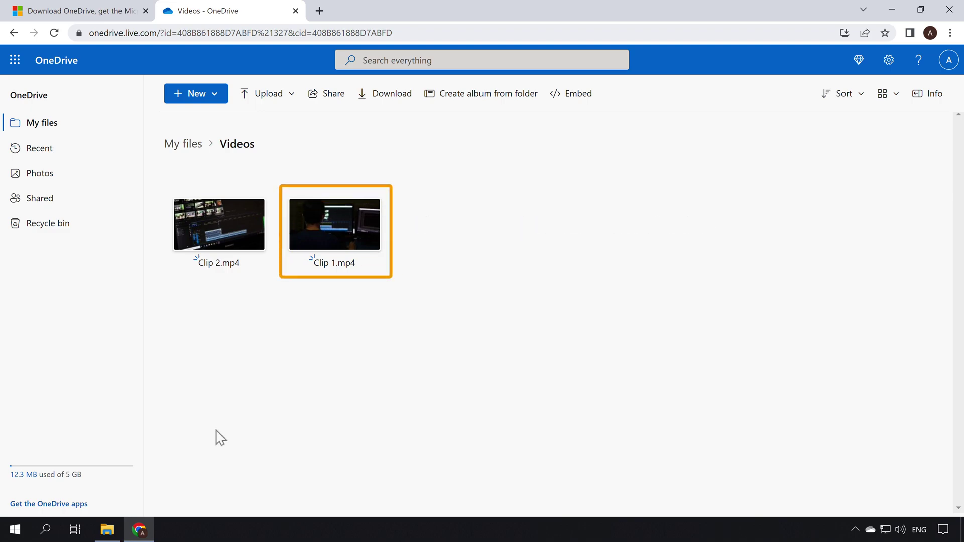
mouse_move(381, 185)
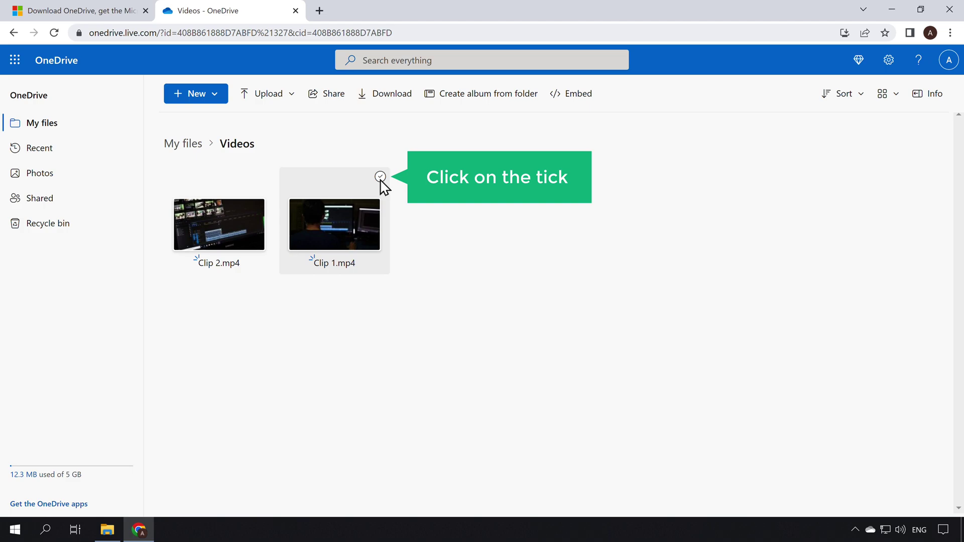
left_click(380, 179)
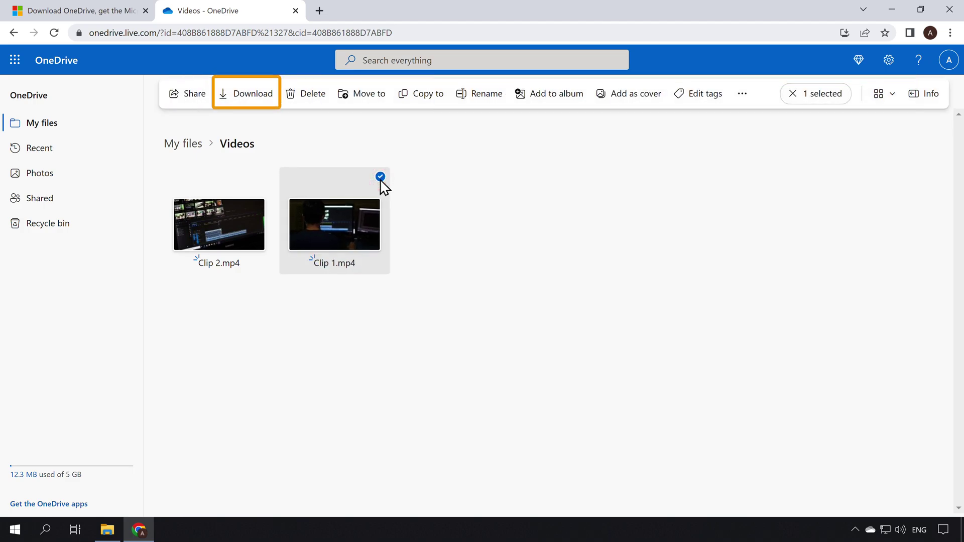
left_click(249, 103)
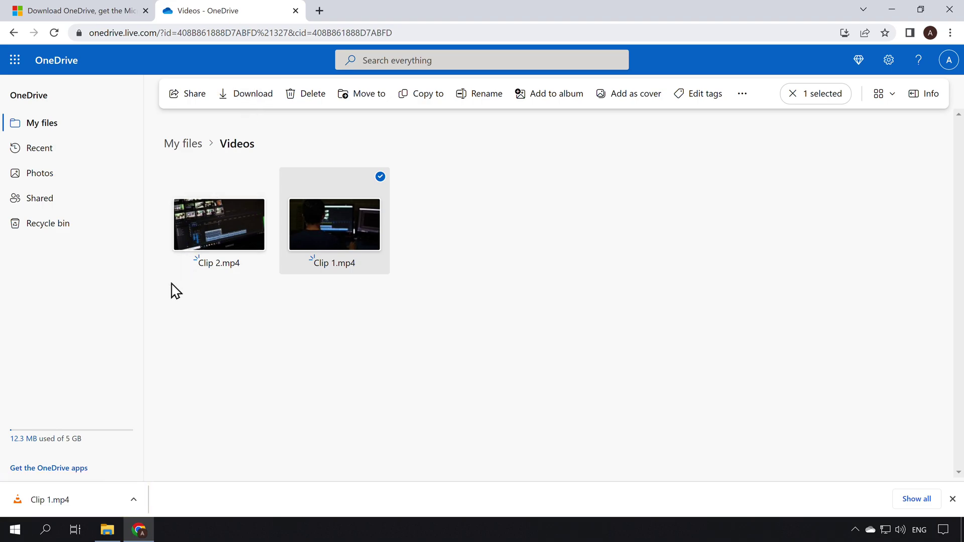
left_click(83, 500)
- Open the OneDrive Share dialog for Clip 1.mp4 from the Explorer Videos folder
left_click(107, 530)
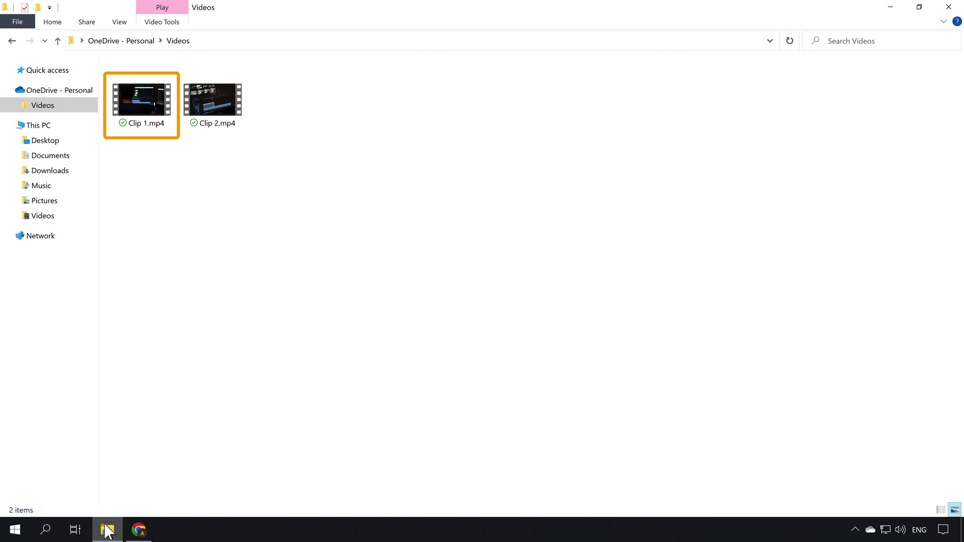
right_click(138, 94)
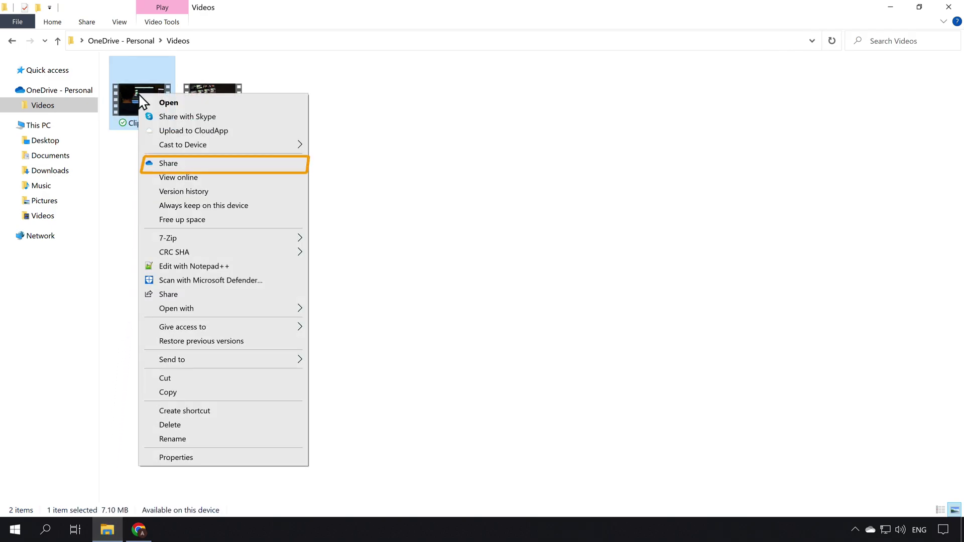
left_click(183, 163)
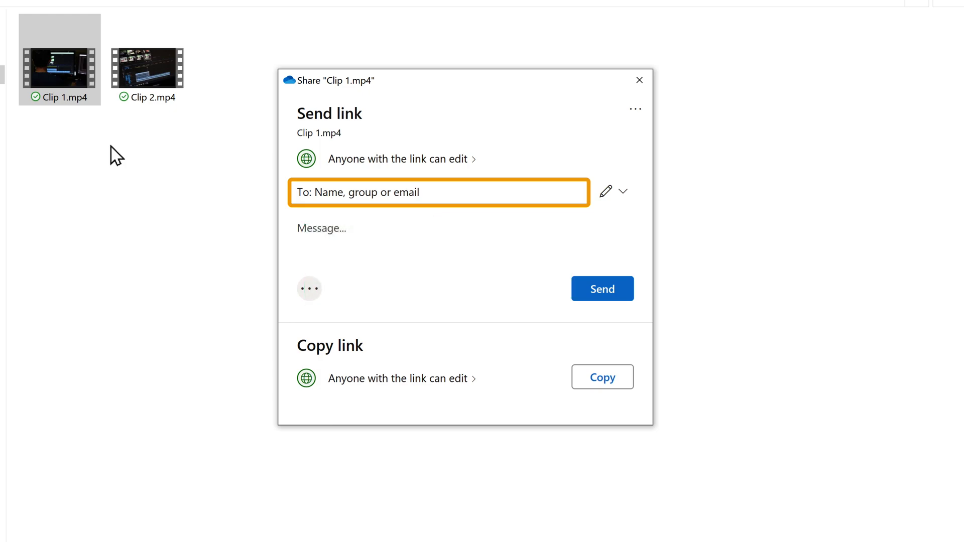
- Send the recipient's e-mail address a Can view link to Clip 1.mp4
left_click(300, 192)
key("Return")
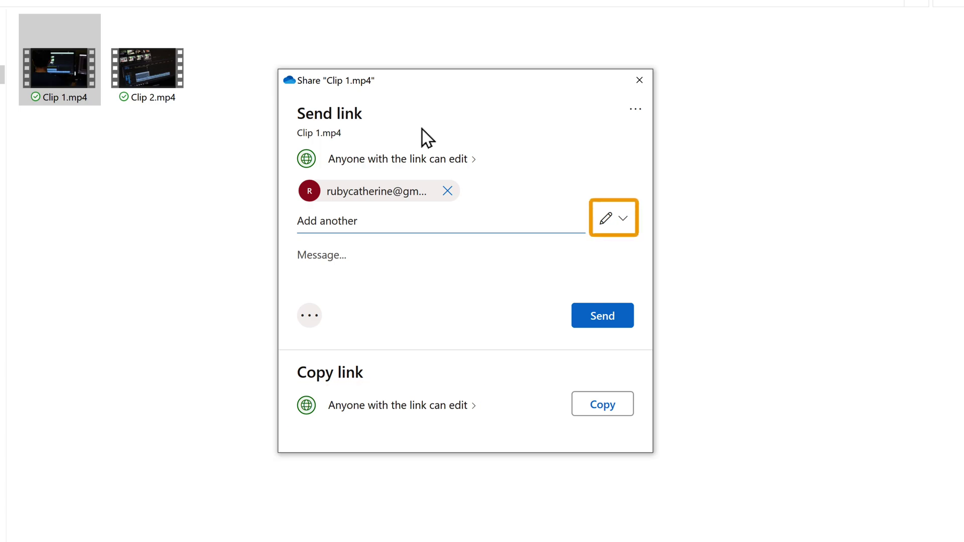
left_click(615, 220)
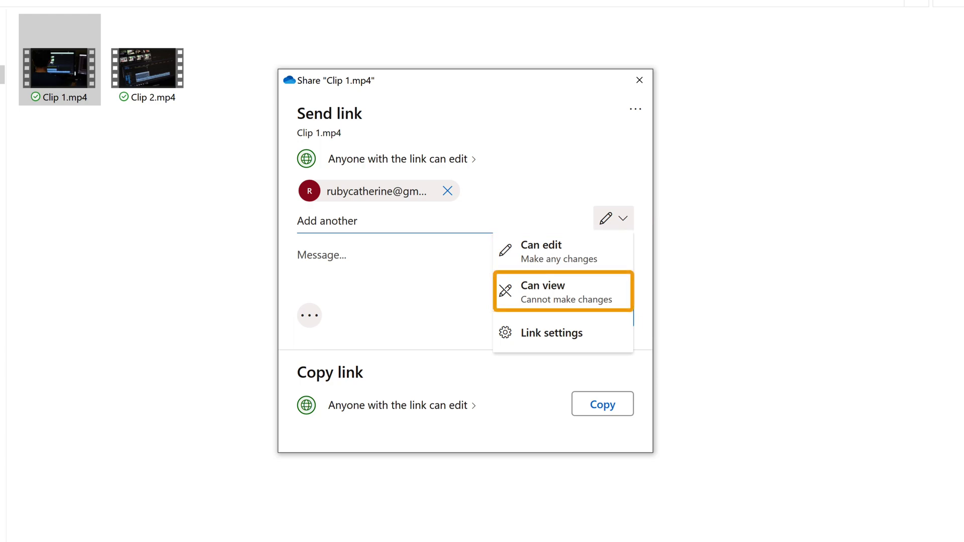
left_click(535, 287)
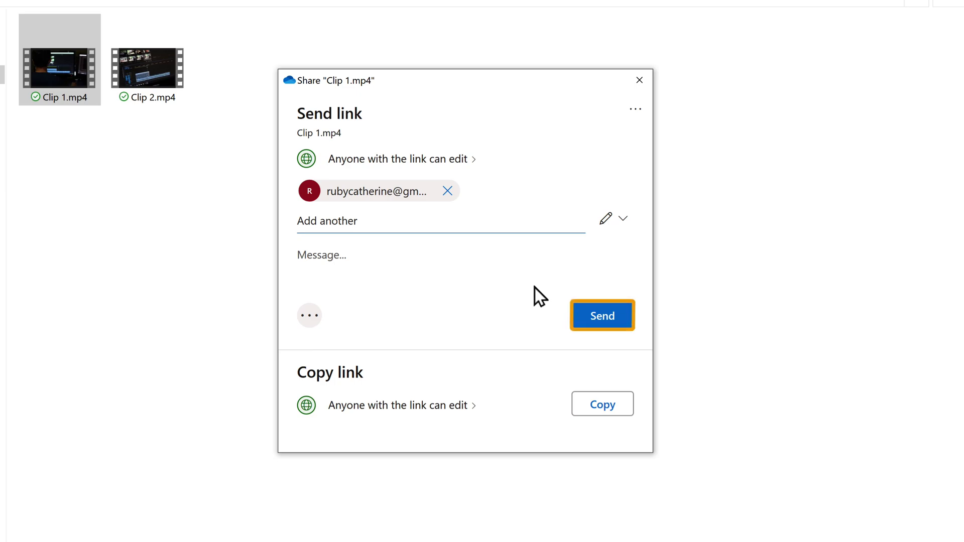
left_click(600, 313)
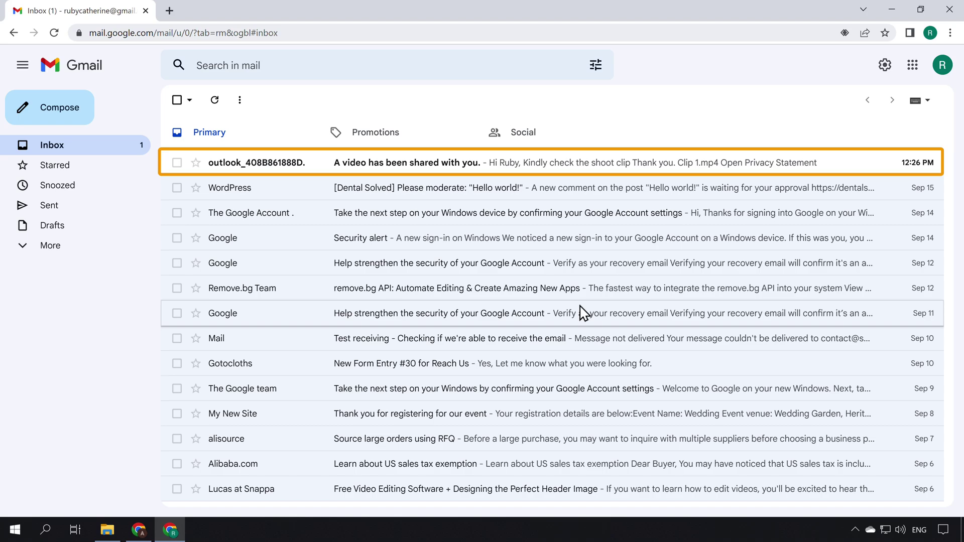
- Open the 'A video has been shared with you.' email and play Clip 1.mp4 in OneDrive
left_click(502, 171)
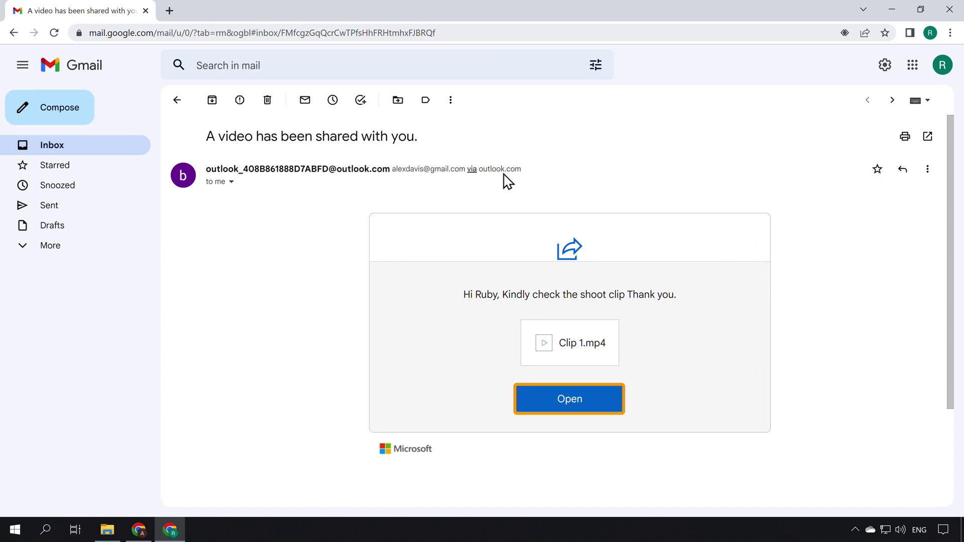
left_click(570, 407)
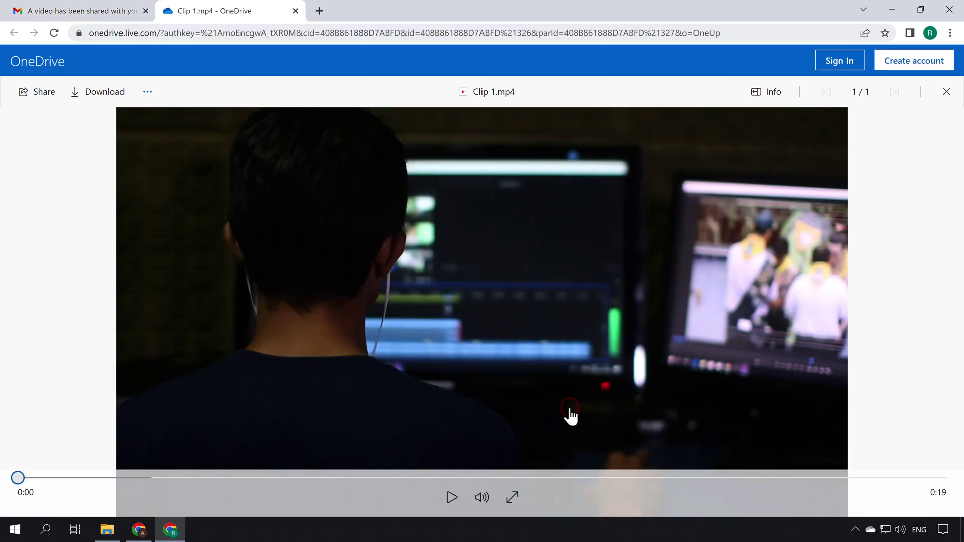
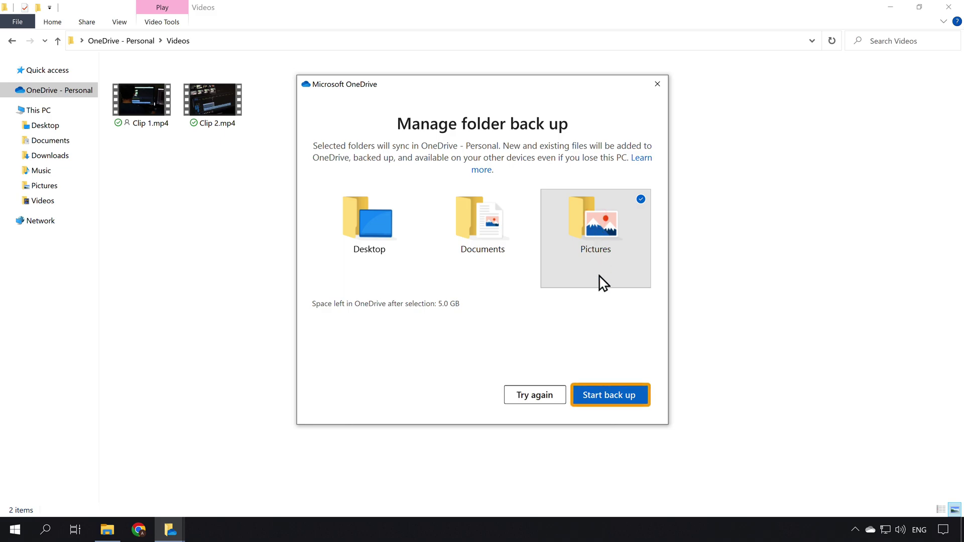
- Start the Pictures backup, then view OneDrive's Pictures folder with 2031.jpg, 2032.jpg and 2033.jpg
left_click(610, 402)
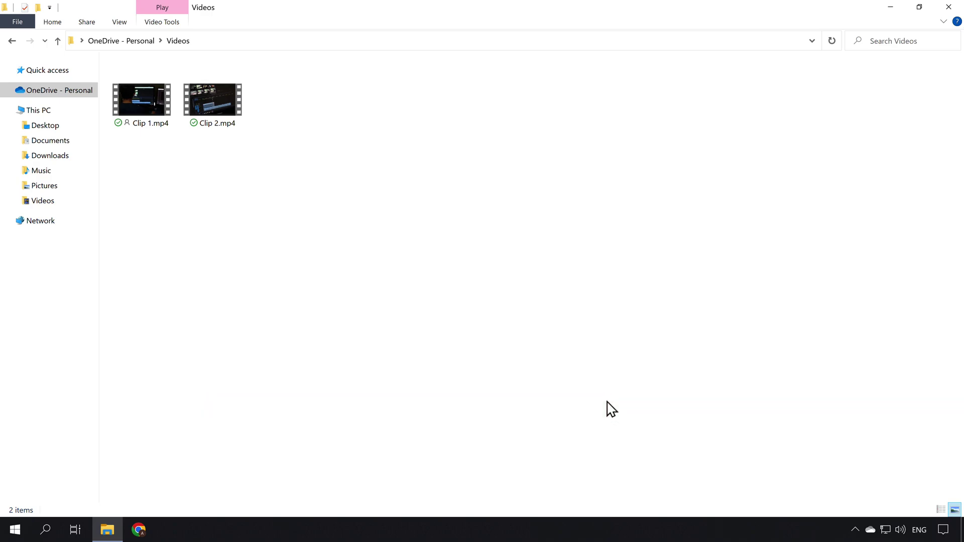
left_click(57, 98)
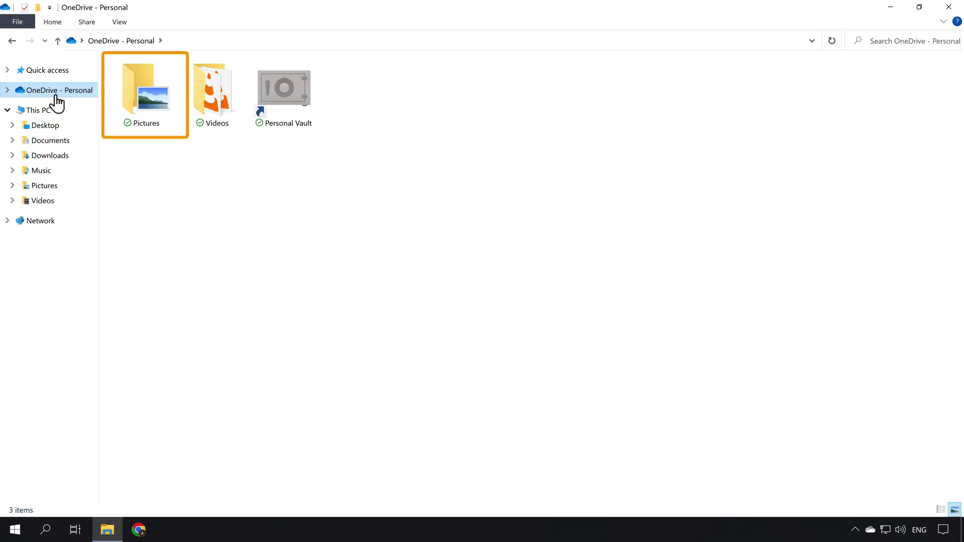
left_click(144, 89)
double_click(144, 89)
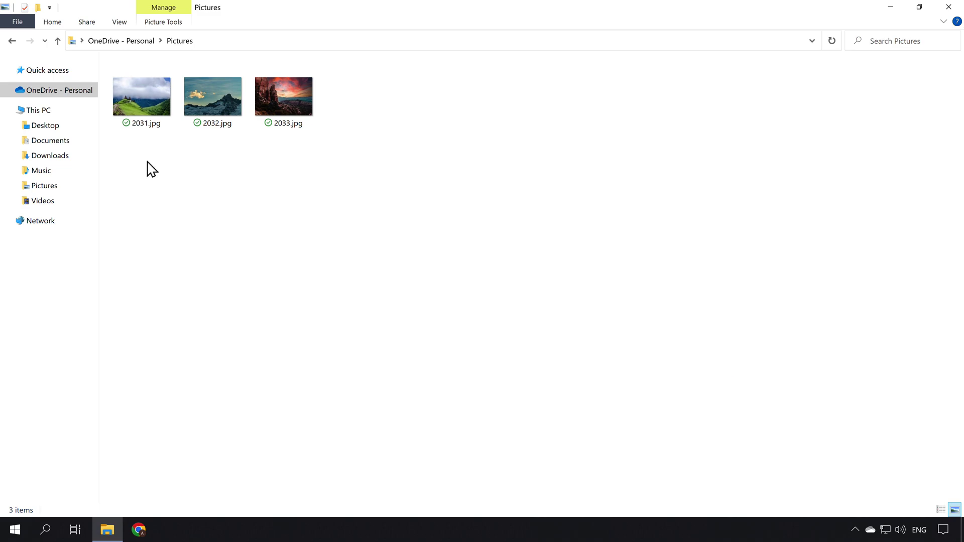
- Copy 201.jpg, 202.jpg and 203.jpg from the Downloads folder
left_click(49, 161)
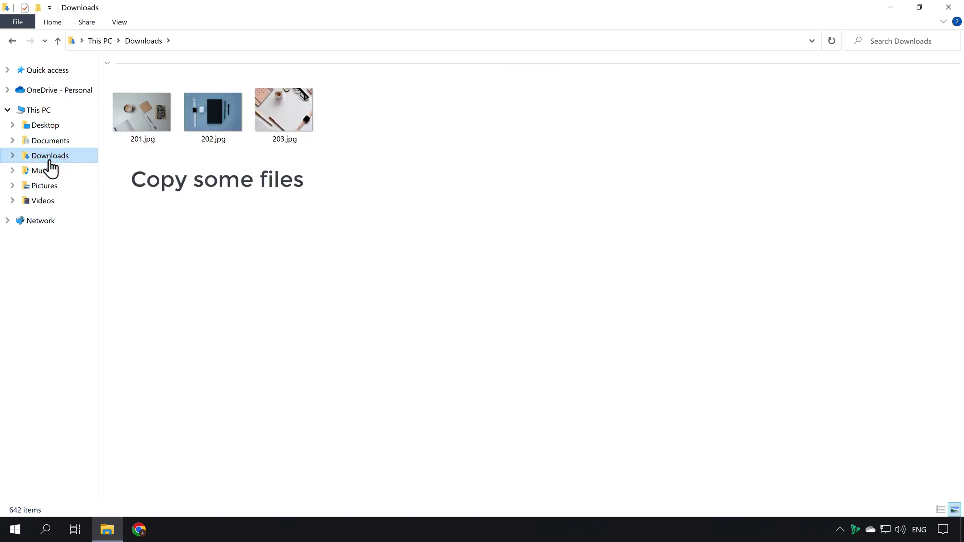
left_click_drag(107, 103, 281, 121)
right_click(281, 120)
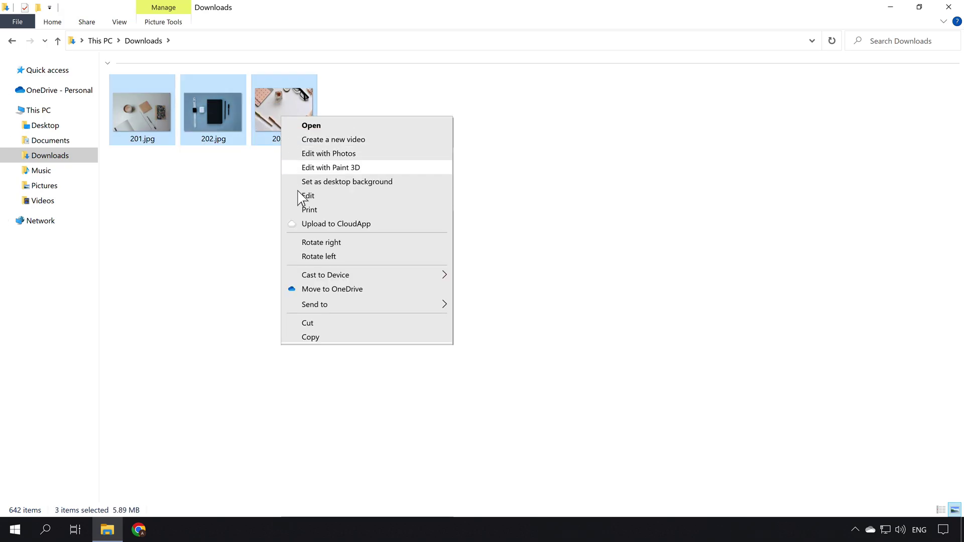
left_click(330, 336)
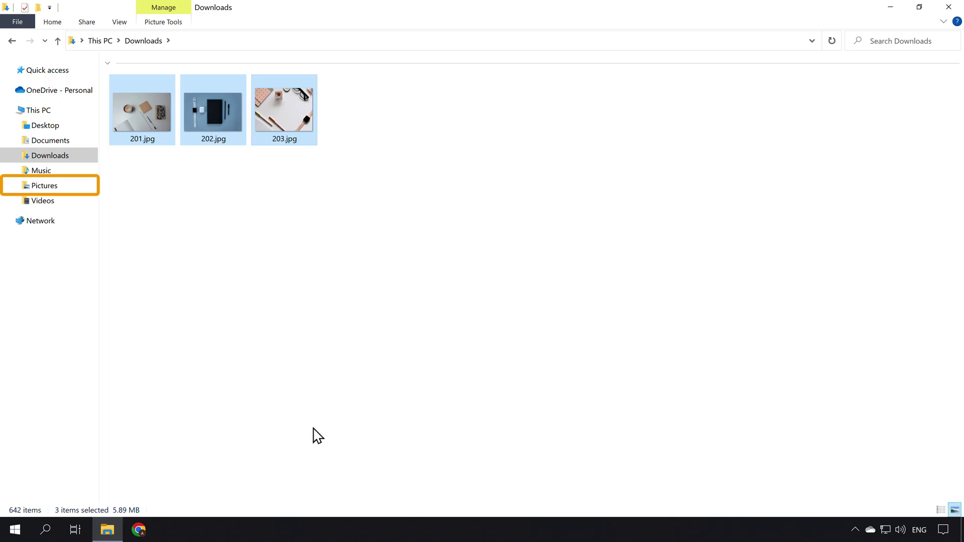
- Paste the three copied images into the local Pictures folder
left_click(43, 189)
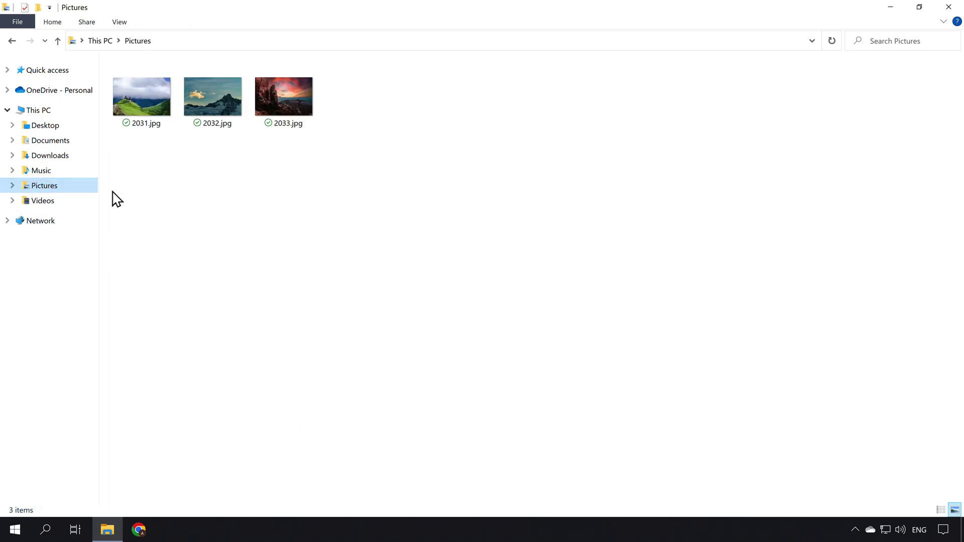
right_click(262, 191)
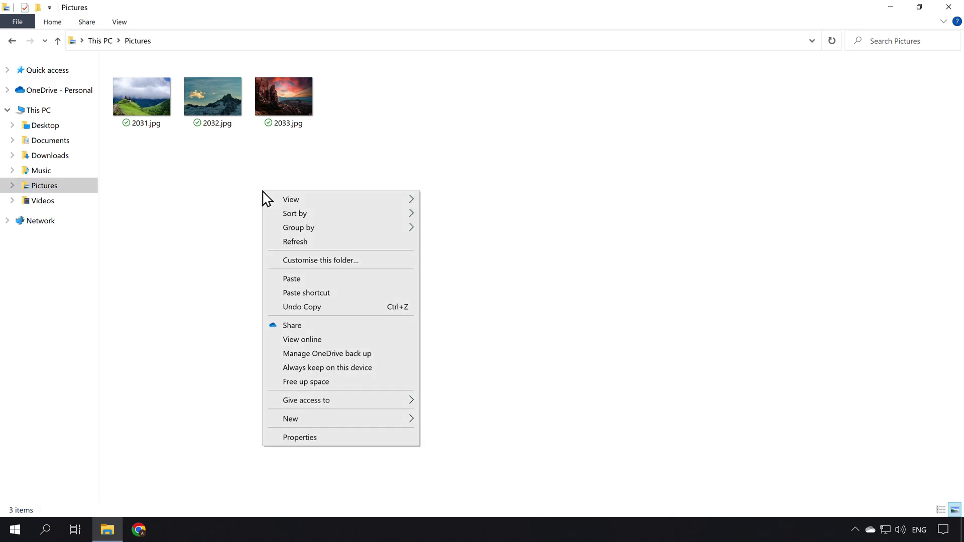
left_click(308, 277)
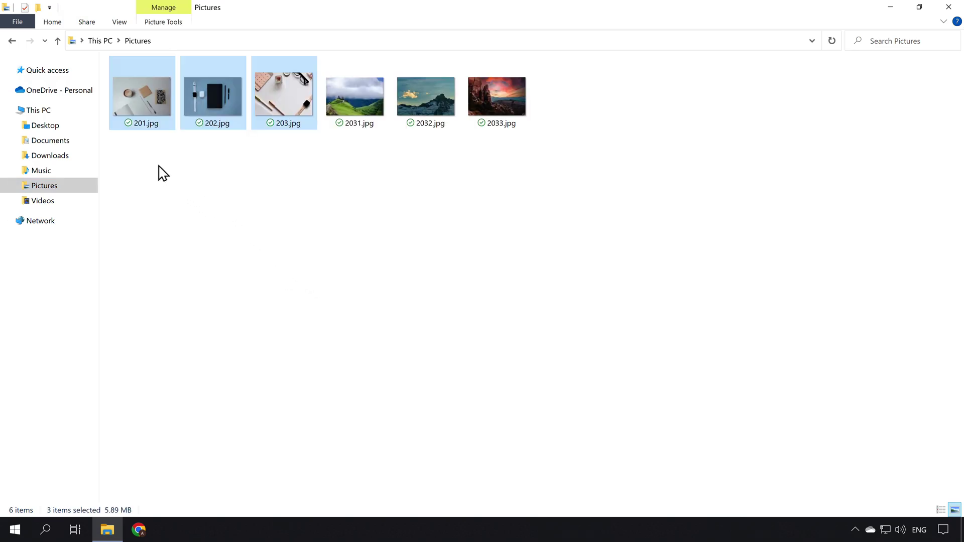
- Go back to OneDrive's Pictures folder to see all six synced images
left_click(62, 95)
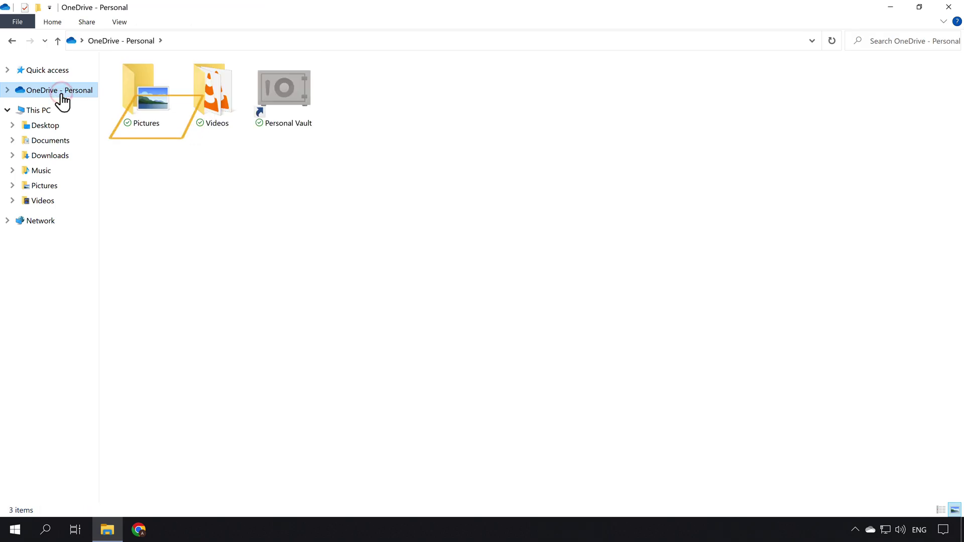
left_click(142, 98)
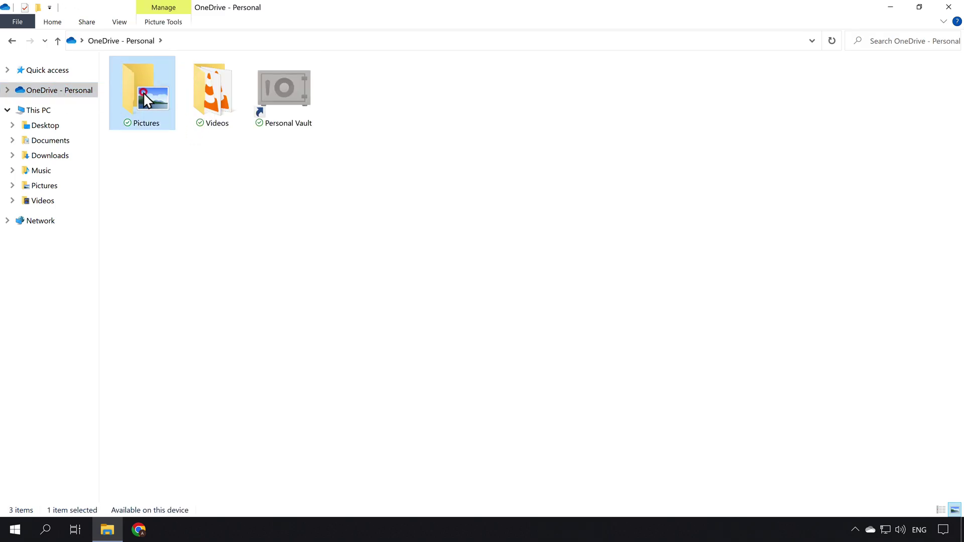
double_click(143, 96)
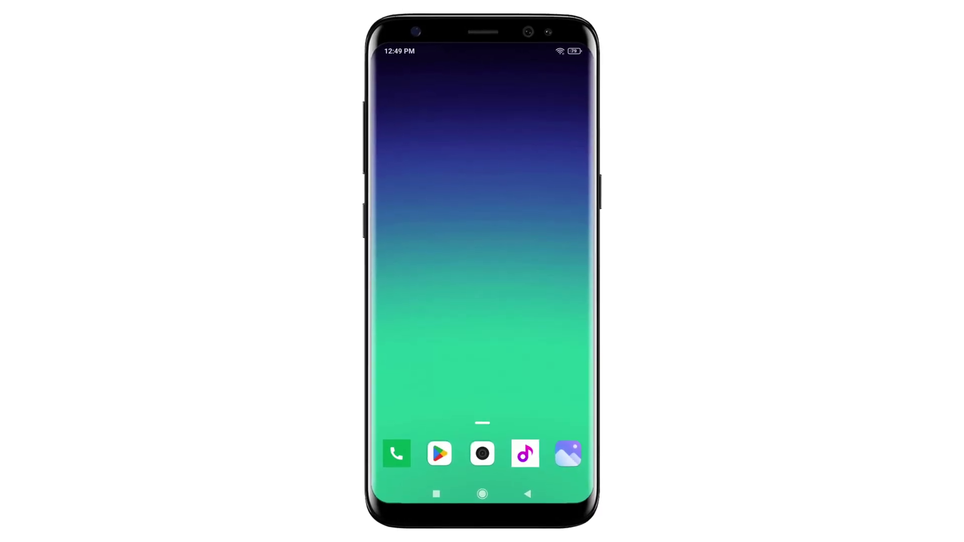
- Search the Play Store for 'microsoft onedrive' and install the Microsoft OneDrive app
left_click(438, 456)
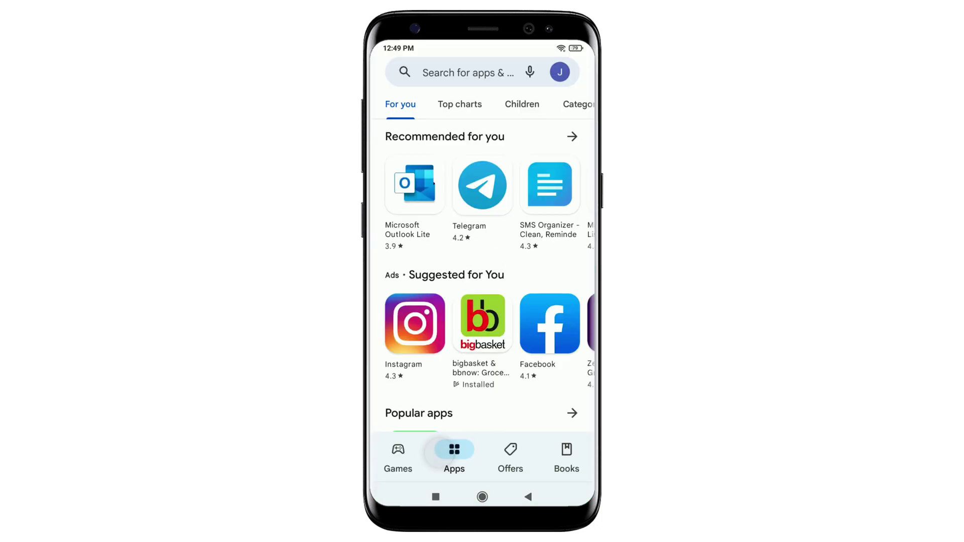
left_click(452, 119)
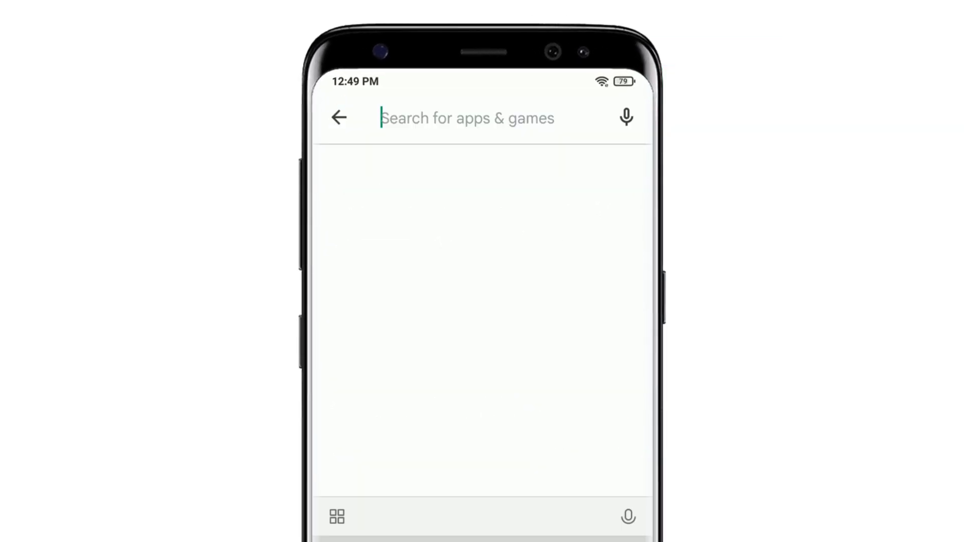
type("microsoft onedrive")
key("Return")
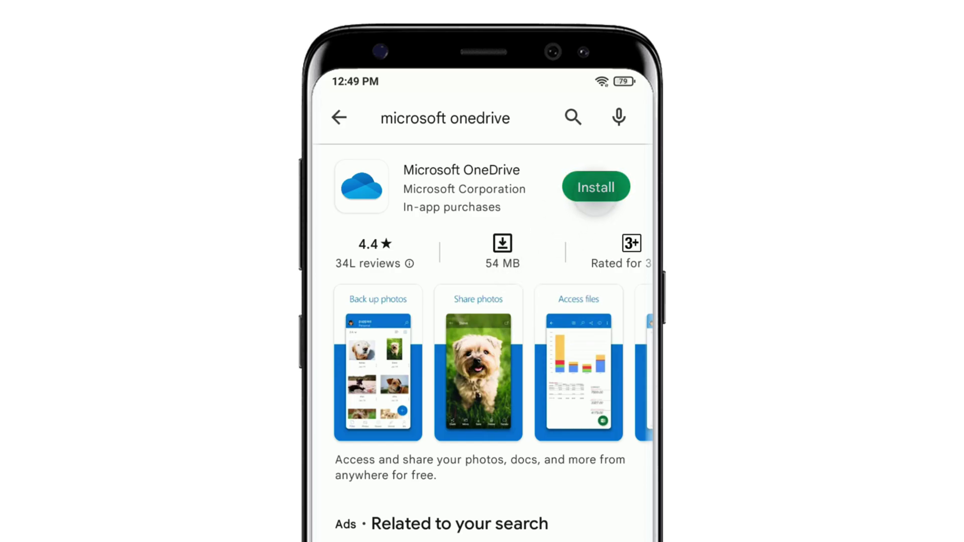
left_click(596, 187)
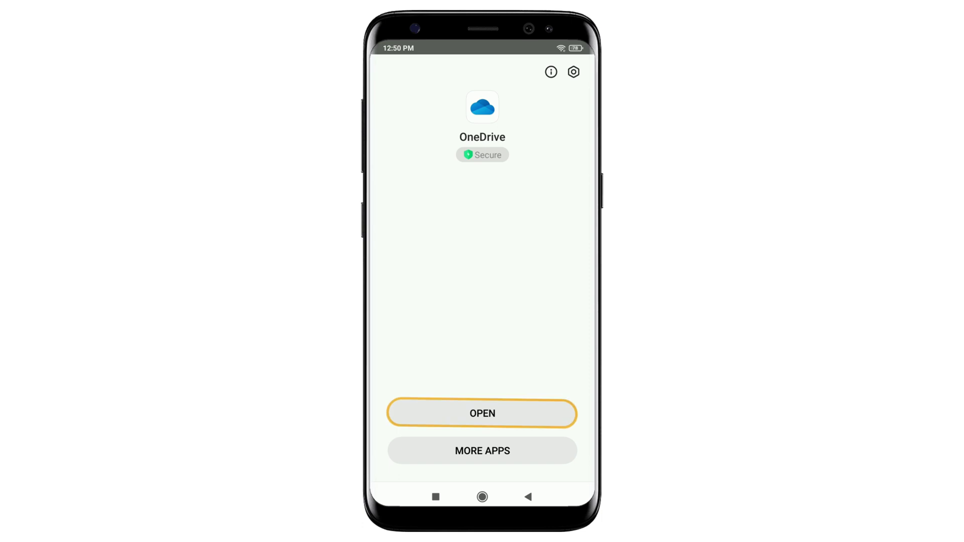
- Sign in to the OneDrive app with the account e-mail and password, then open Files > Videos
left_click(483, 409)
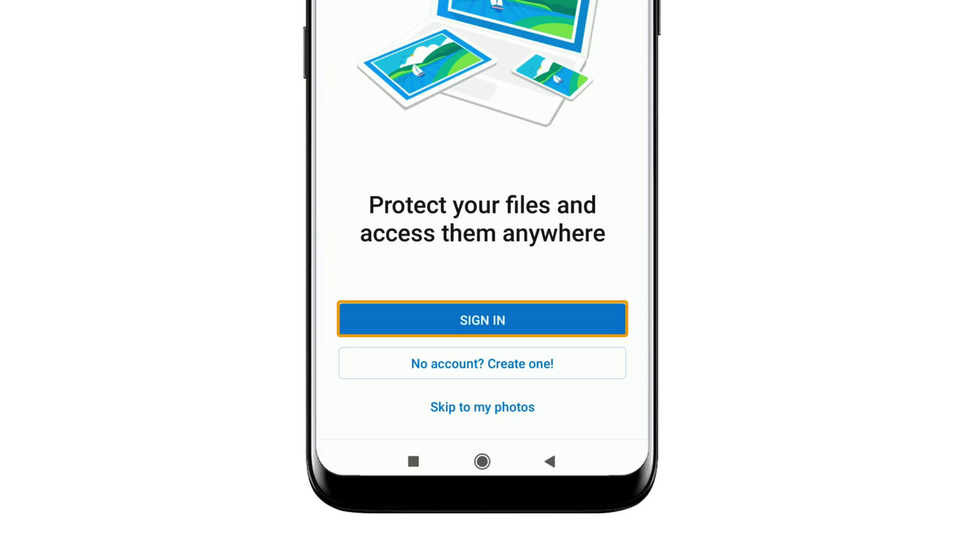
left_click(479, 320)
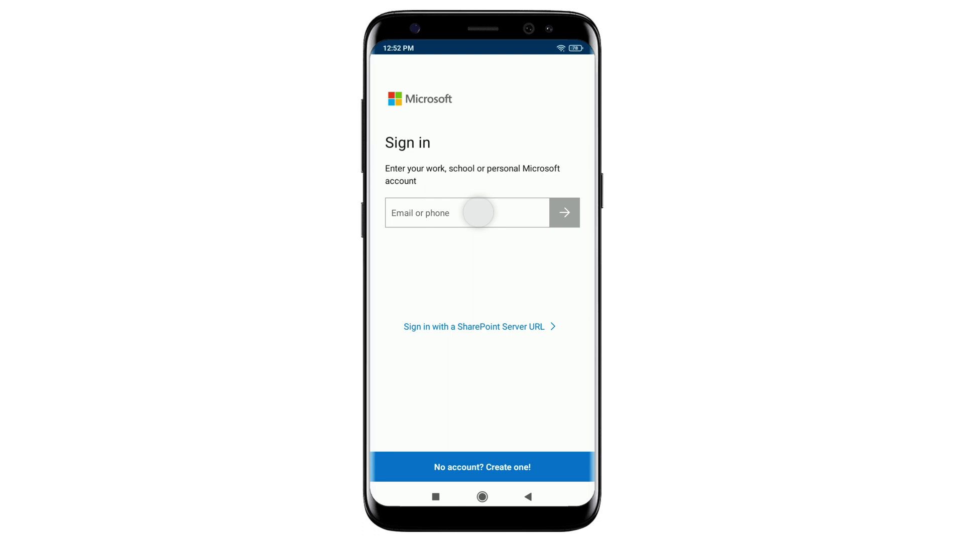
left_click(478, 213)
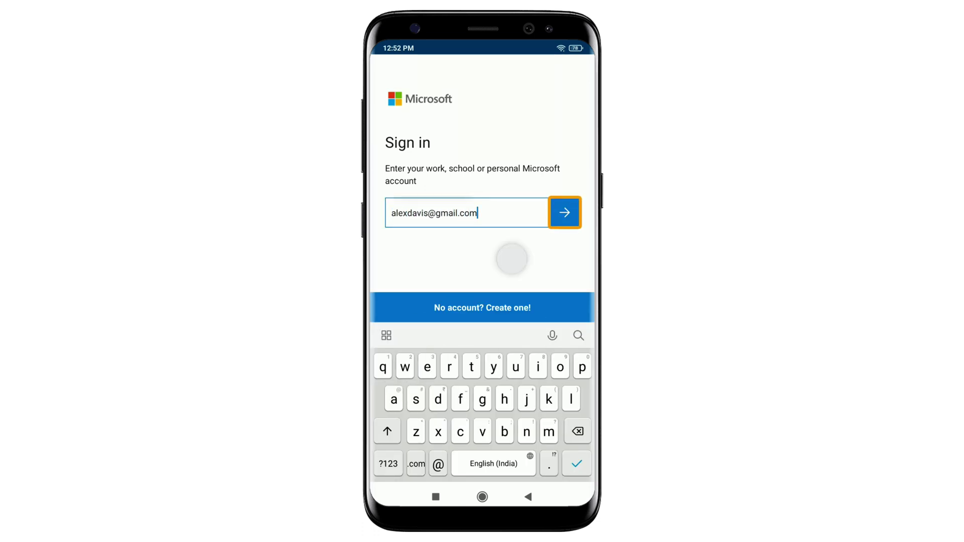
left_click(564, 212)
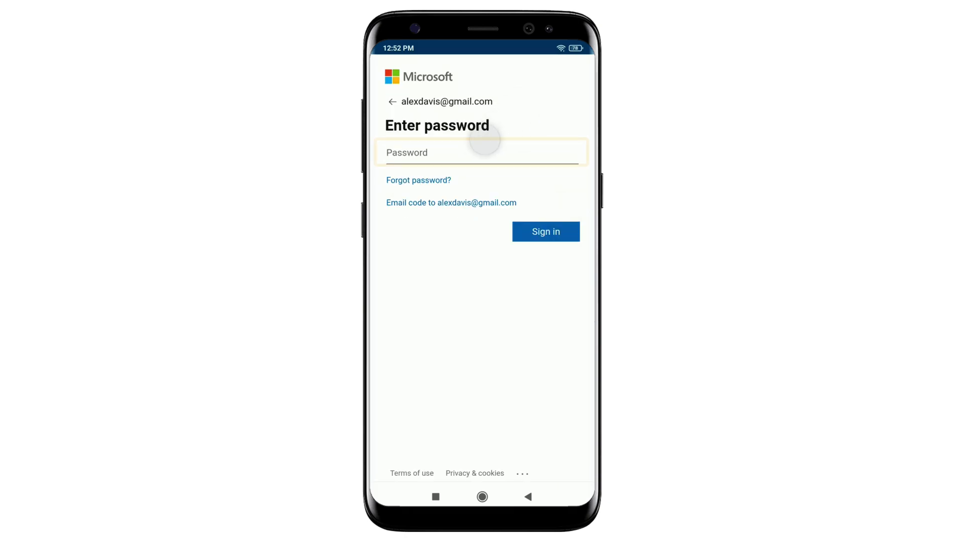
left_click(474, 151)
type("•••x")
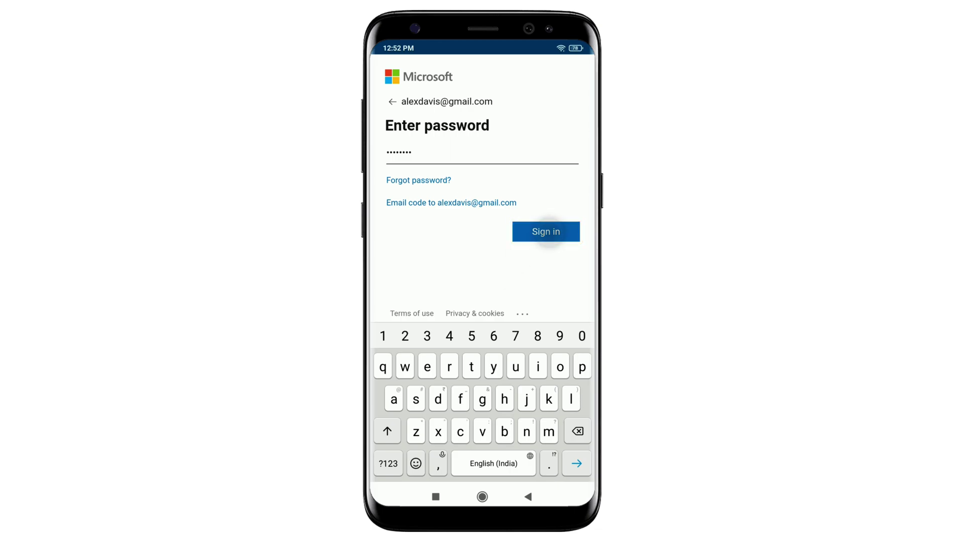
left_click(546, 232)
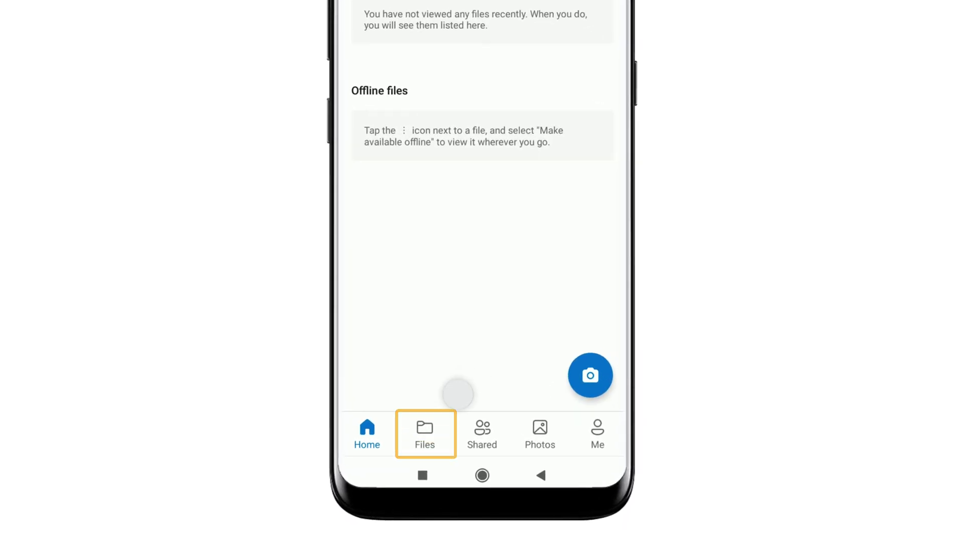
left_click(425, 428)
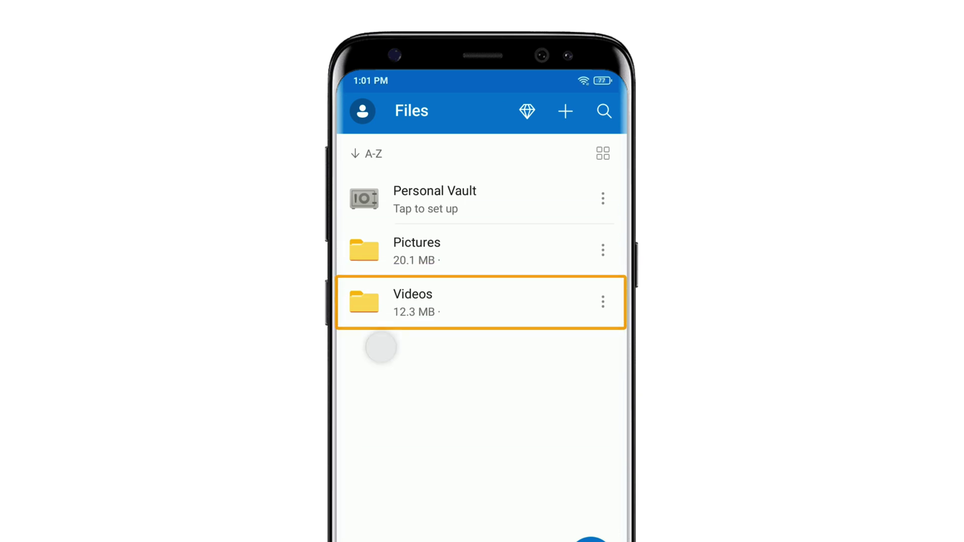
left_click(428, 302)
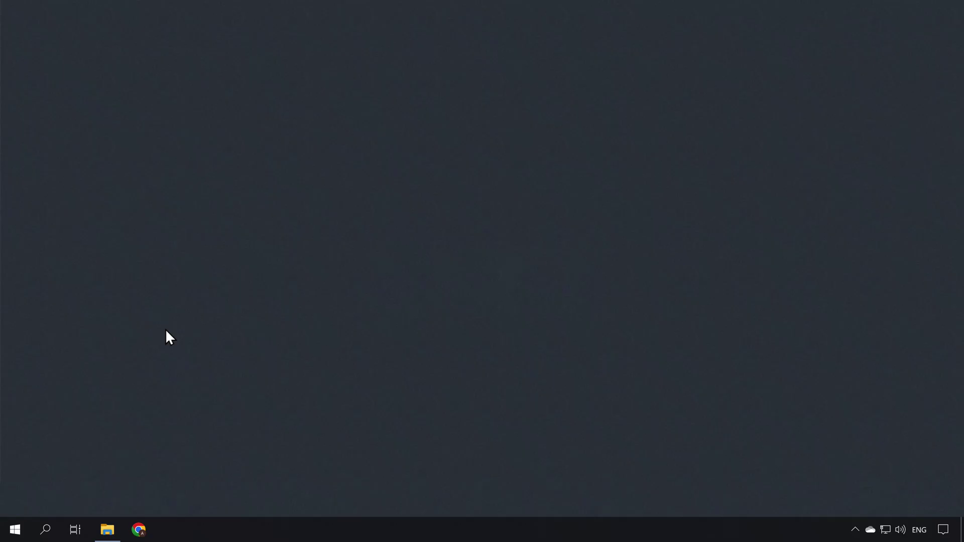
- Open OneDrive settings from the OneDrive - Personal entry in File Explorer
left_click(107, 530)
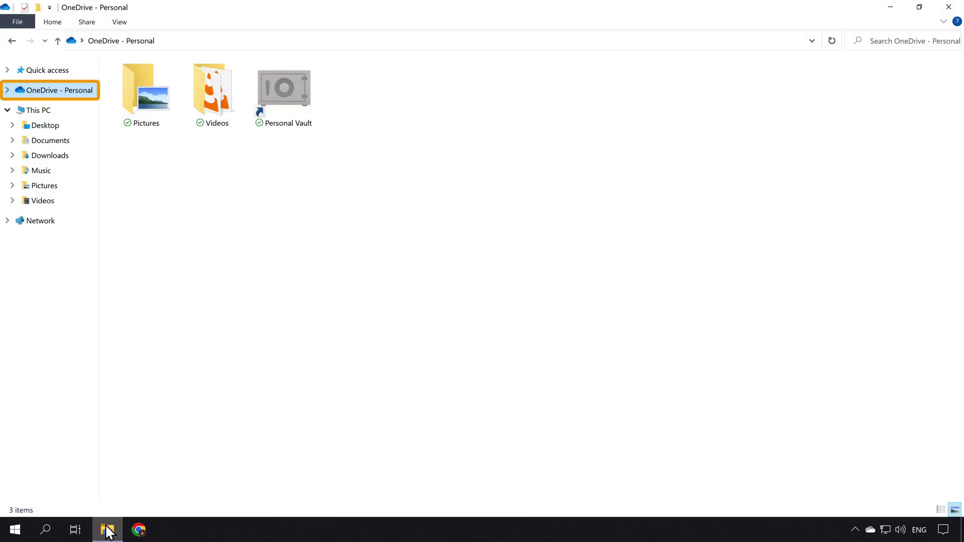
right_click(61, 92)
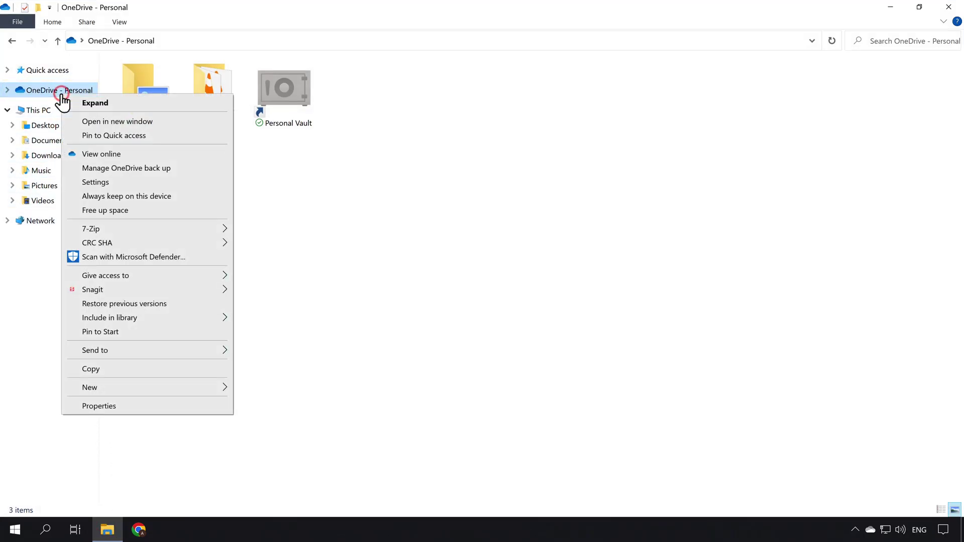
left_click(116, 184)
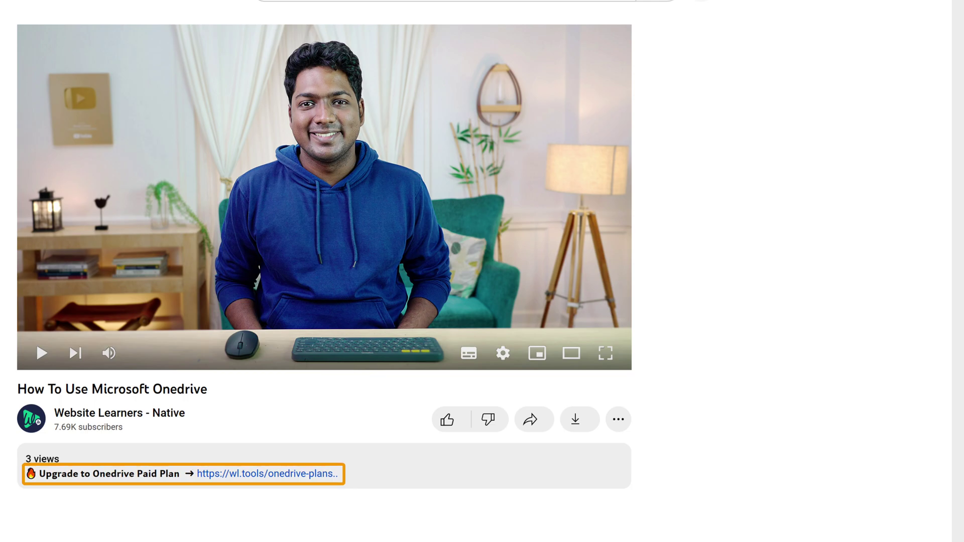
- Follow the description's onedrive-plans link and browse plans from 5 GB free to Standalone 100GB
left_click(255, 474)
scroll(254, 475, "down", 3)
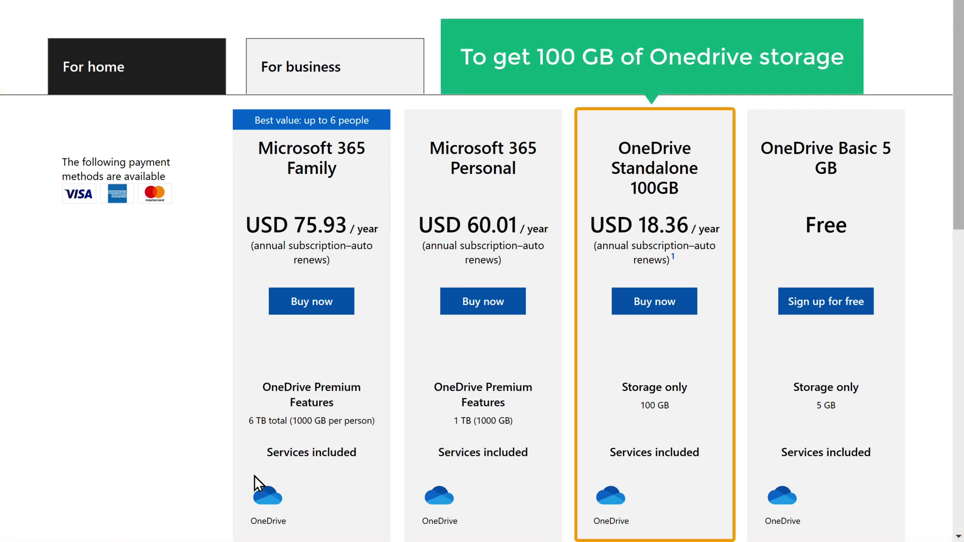
scroll(254, 475, "down", 10)
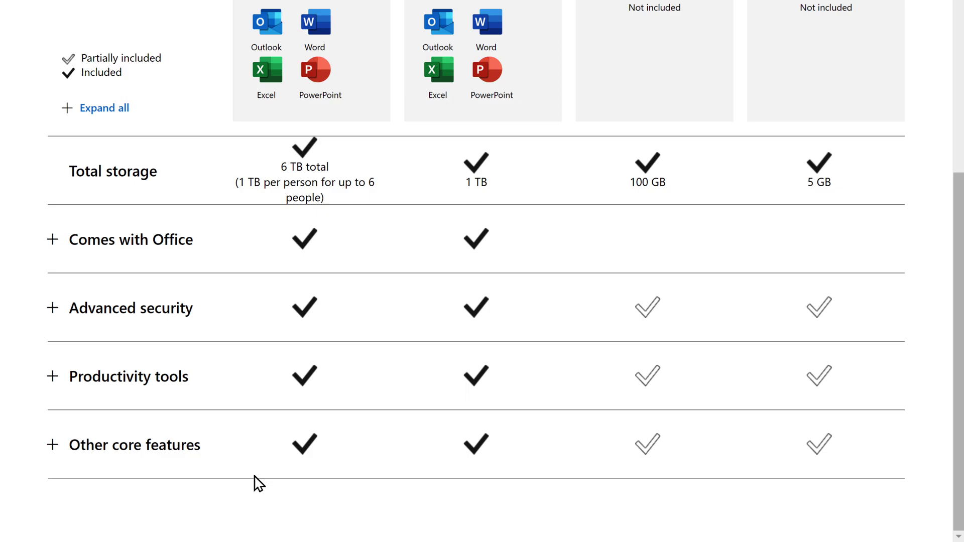
scroll(254, 484, "up", 15)
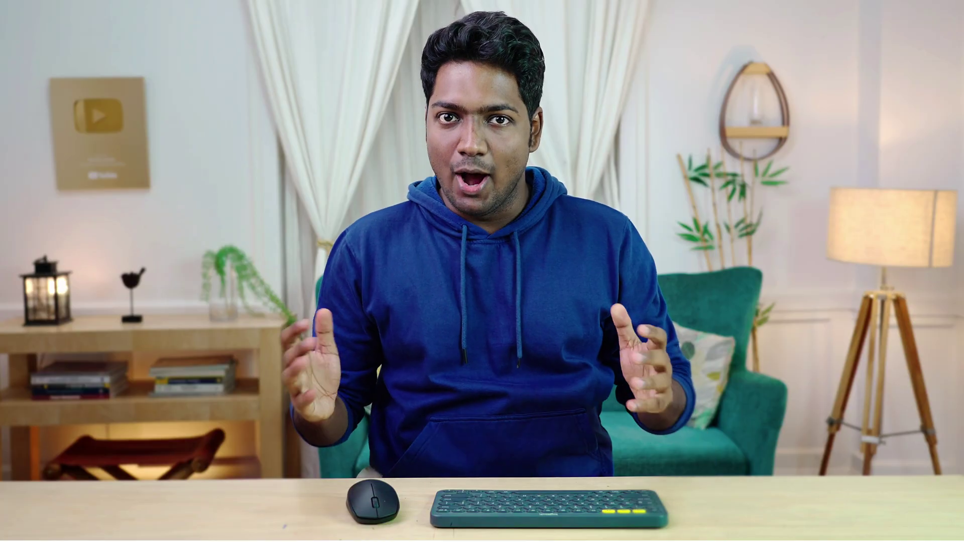